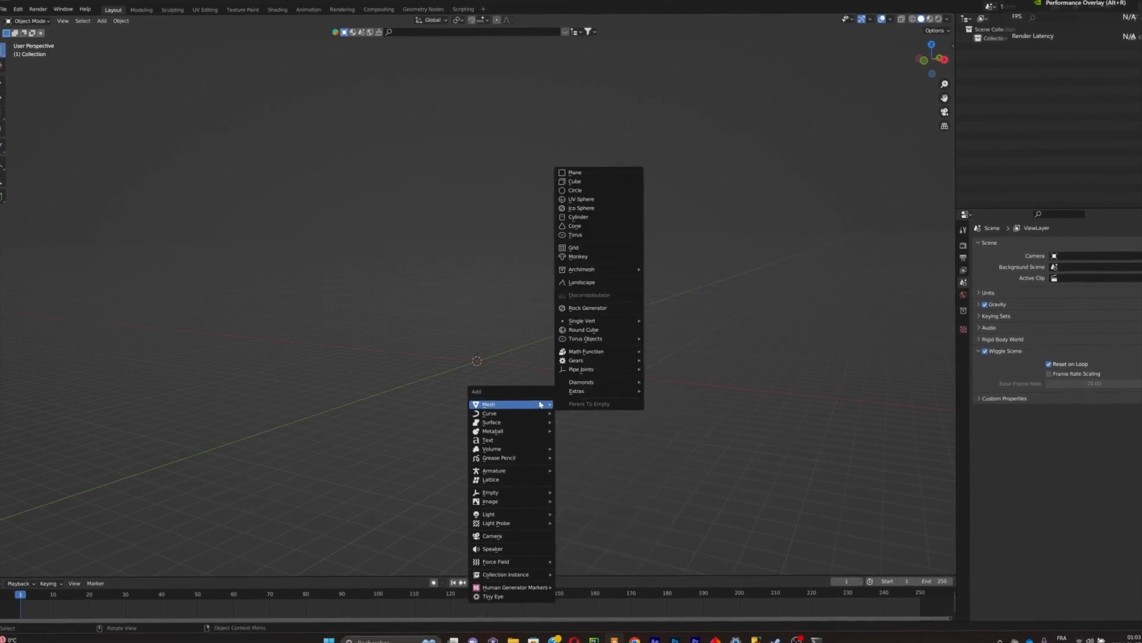
- Add a text object to the scene and replace its default content with BLEURZZI
left_click(537, 440)
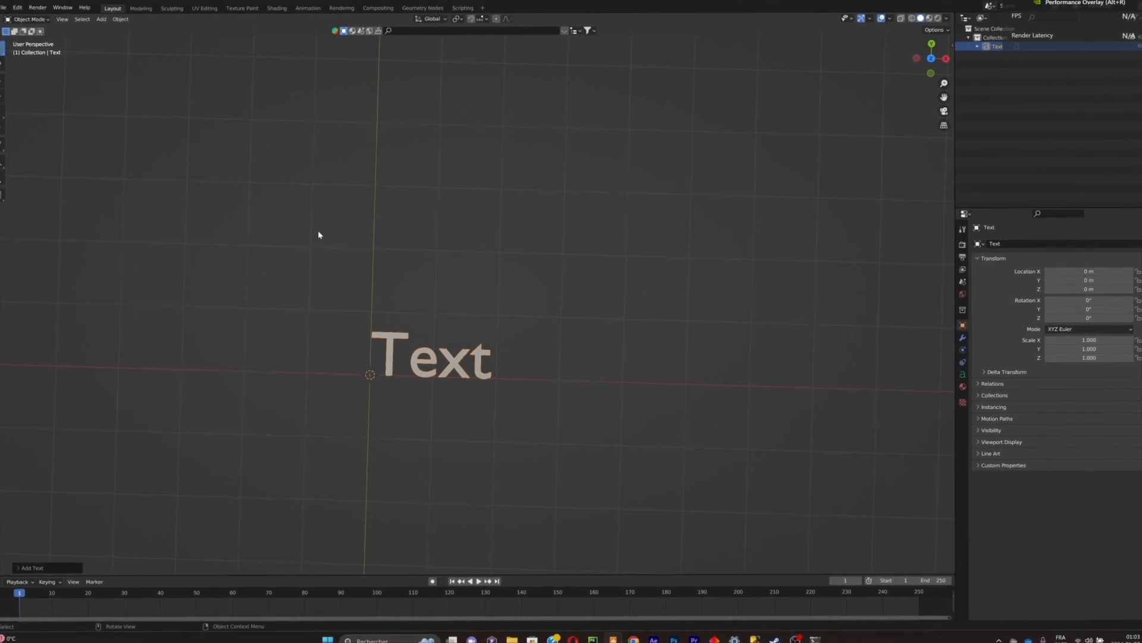
key("Tab")
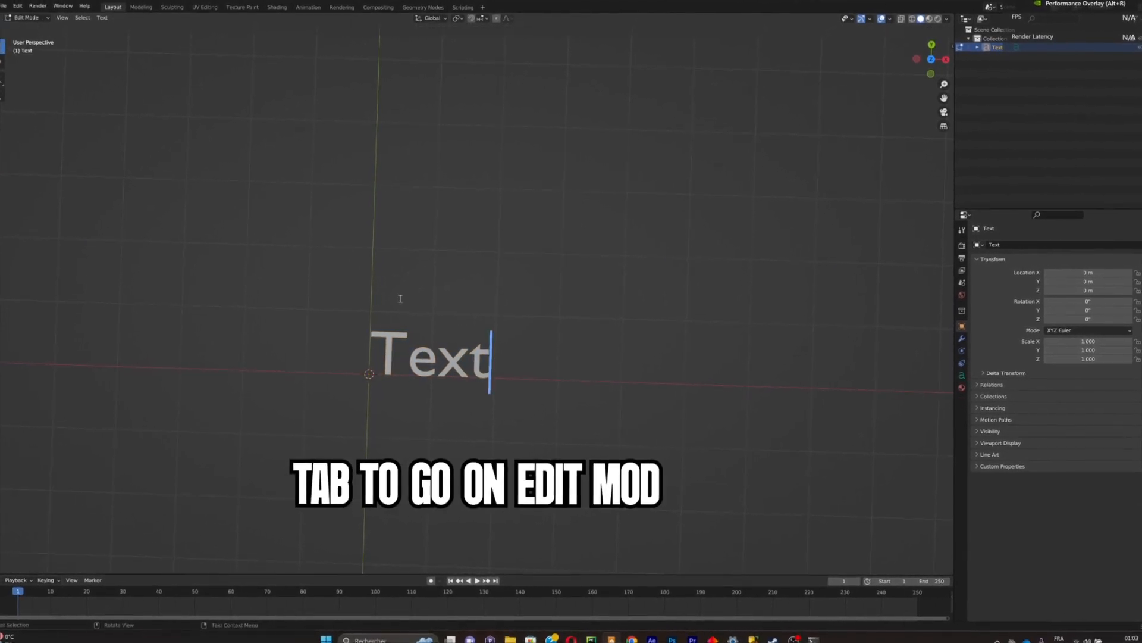
key("ctrl+a")
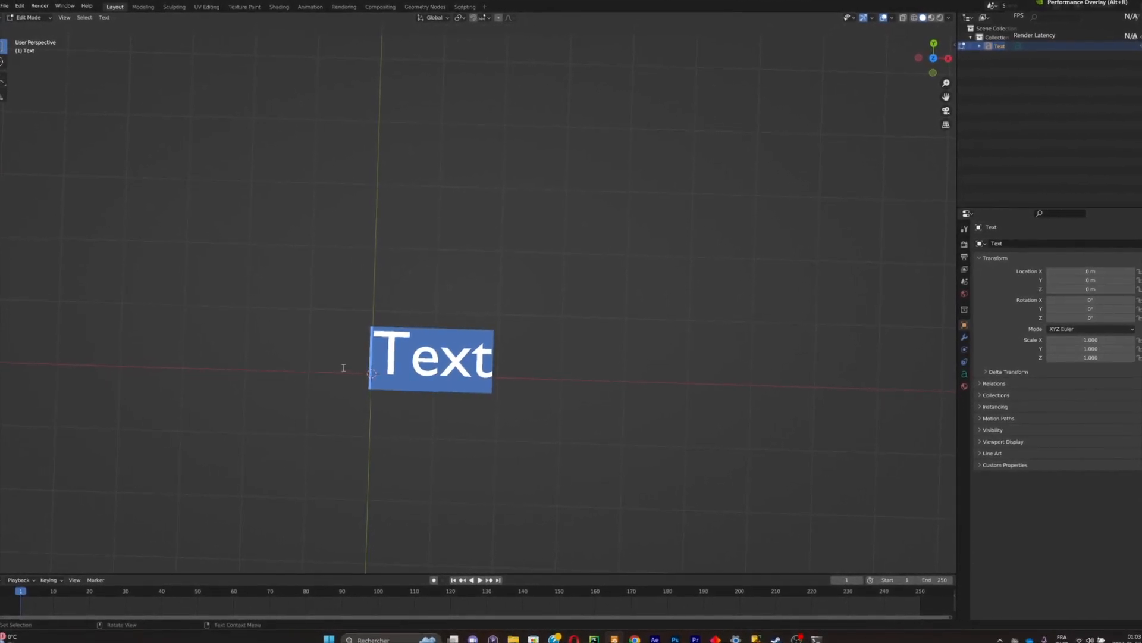
type("t")
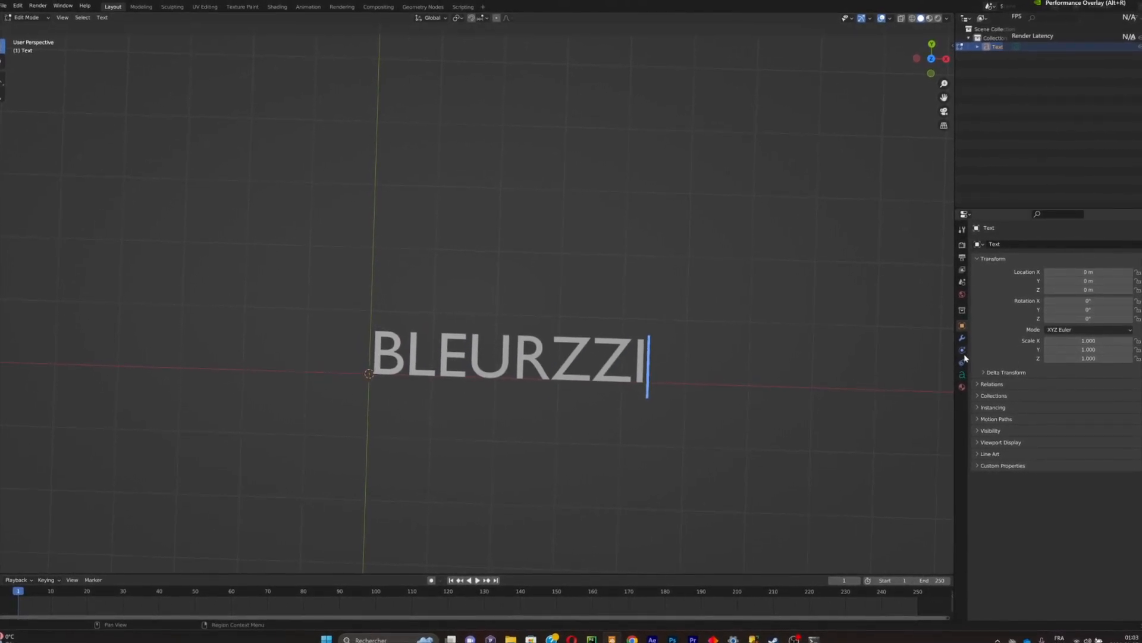
- Load the Cristone Regular font file from the Downloads folder as the text's regular font
left_click(962, 374)
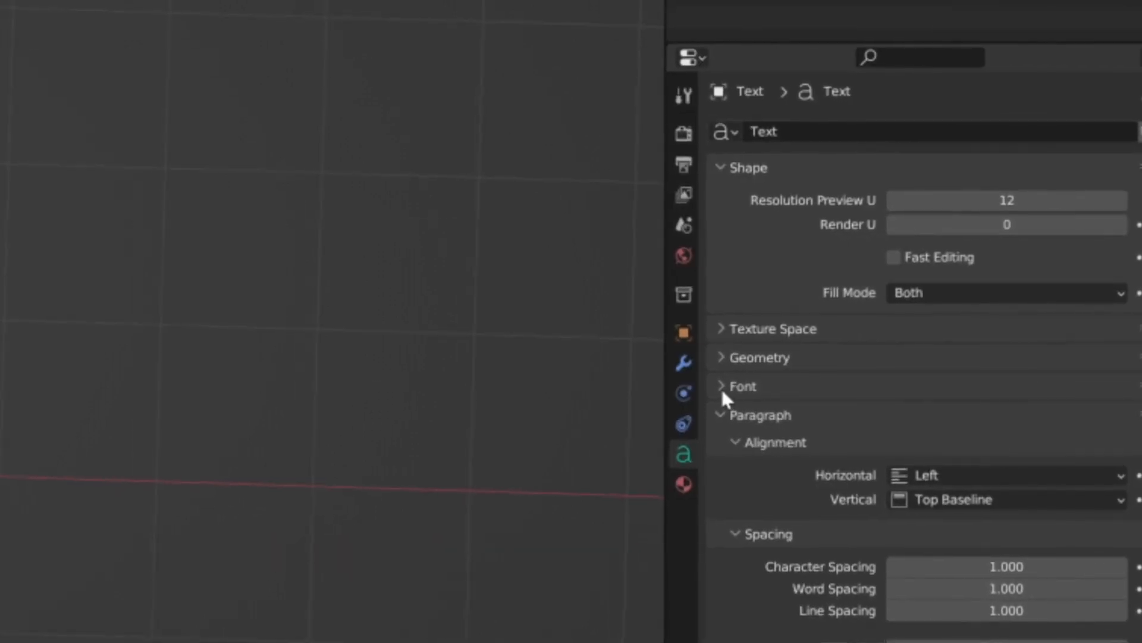
left_click(722, 387)
left_click(1114, 413)
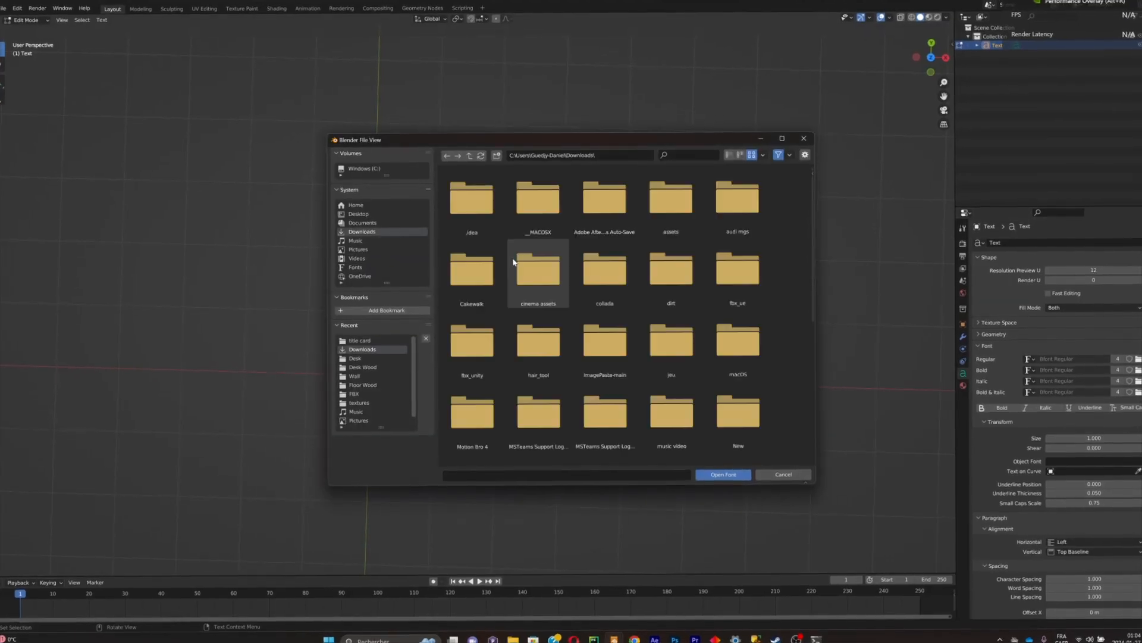
scroll(535, 268, "down", 9)
double_click(724, 384)
- Extrude the text geometry by 0.12 m and return to Object Mode
middle_click_drag(824, 372, 760, 315)
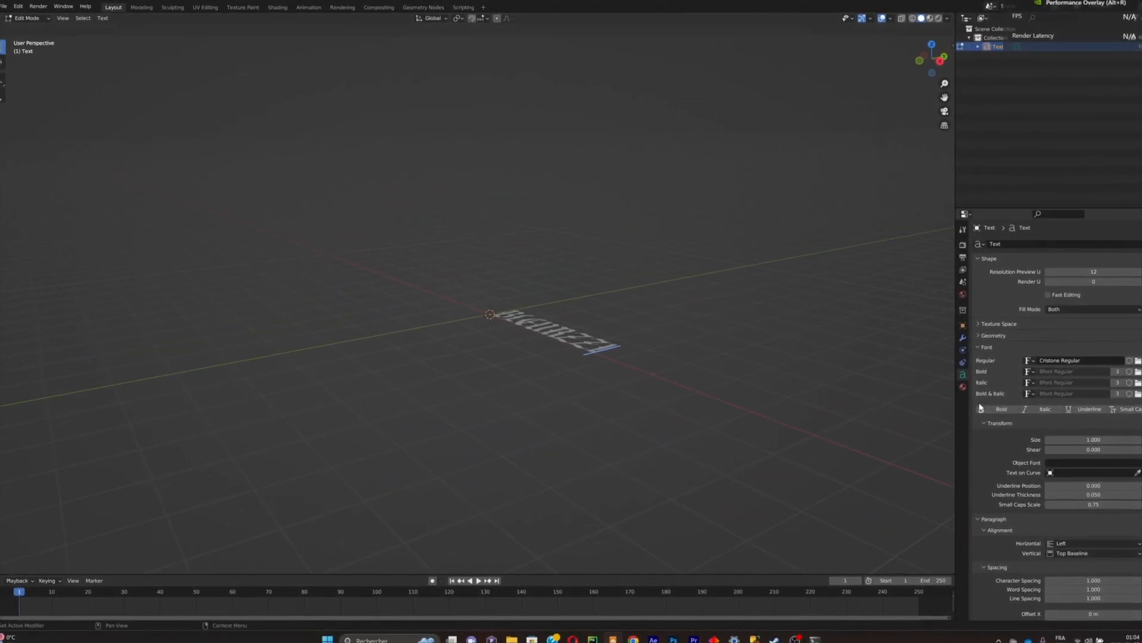
left_click(991, 335)
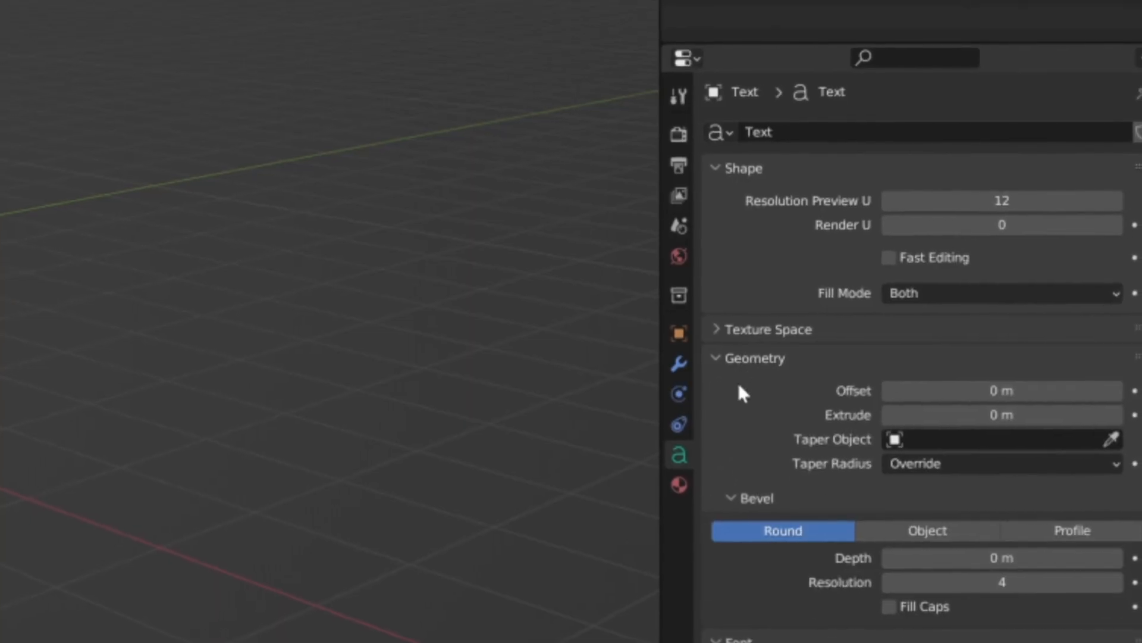
left_click_drag(988, 415, 1056, 414)
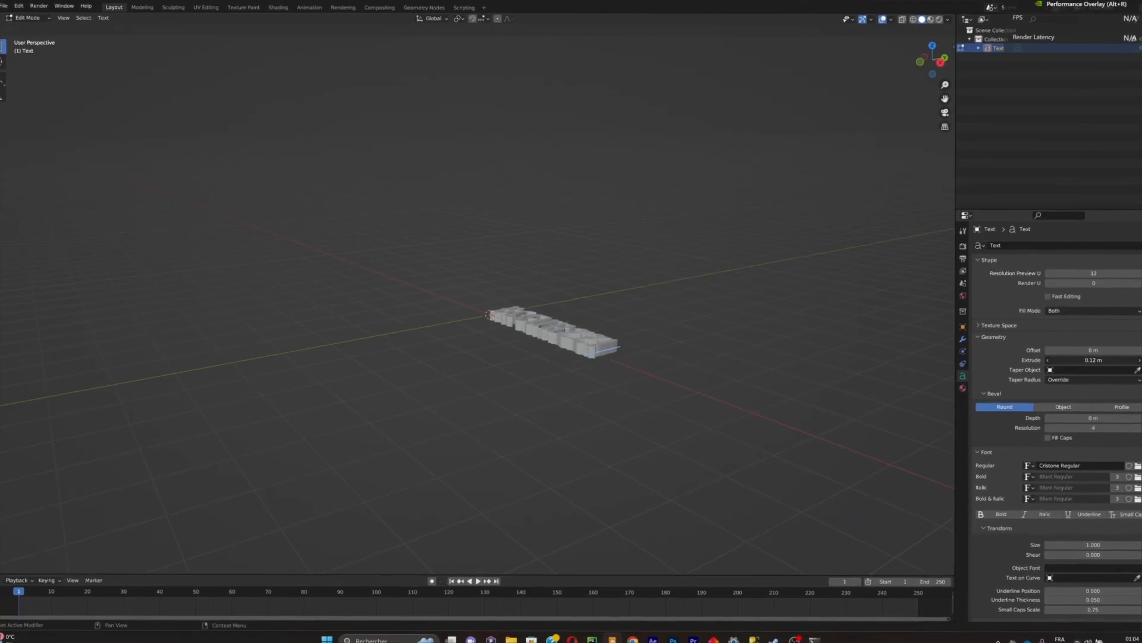
key("Tab")
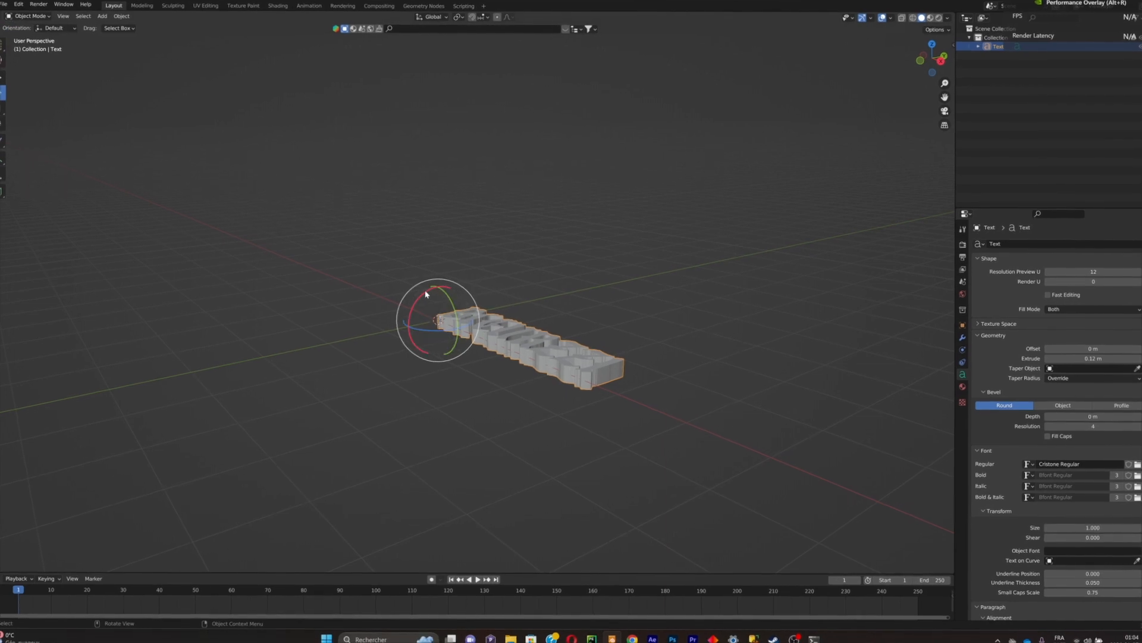
- Rotate the text 90° about the global X axis so it stands upright, and convert it to a mesh
left_click(387, 364)
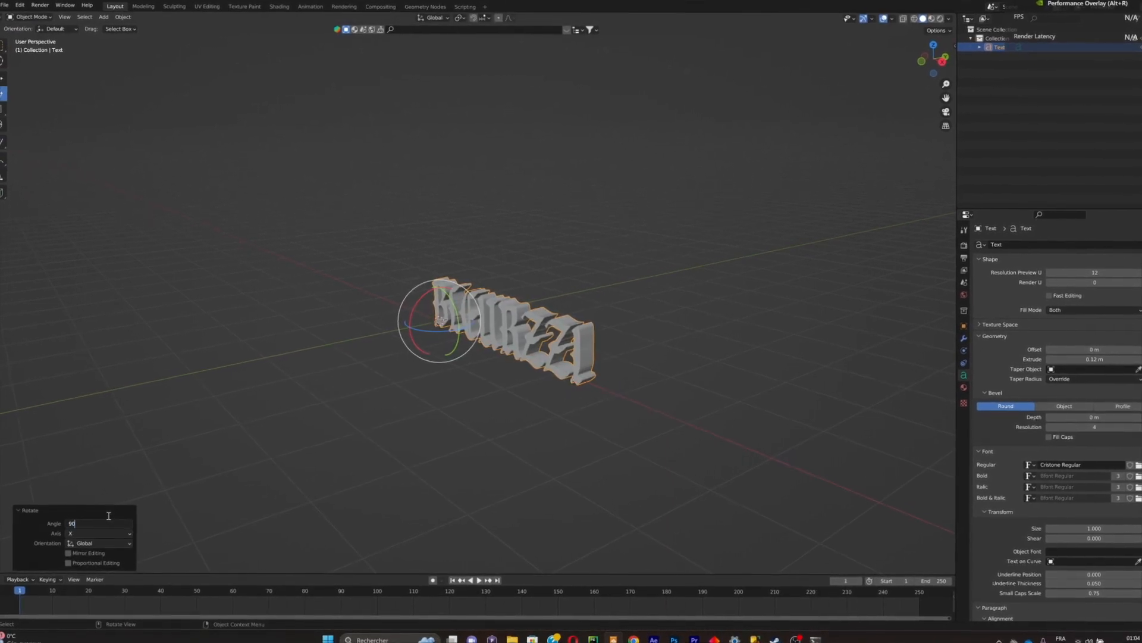
key("r")
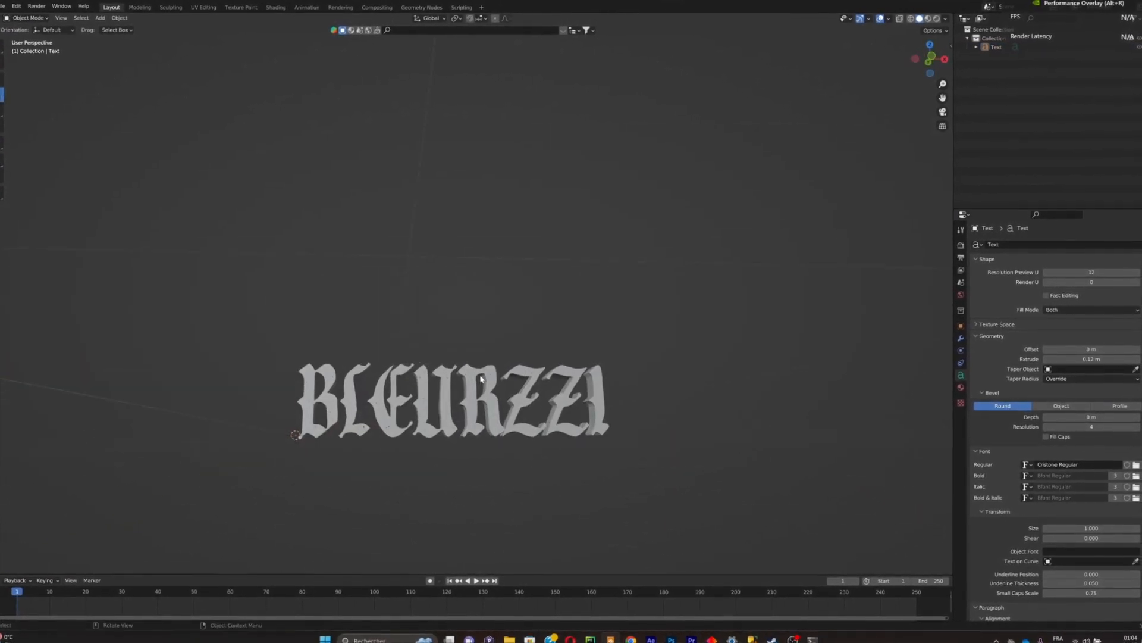
left_click(123, 18)
mouse_move(179, 277)
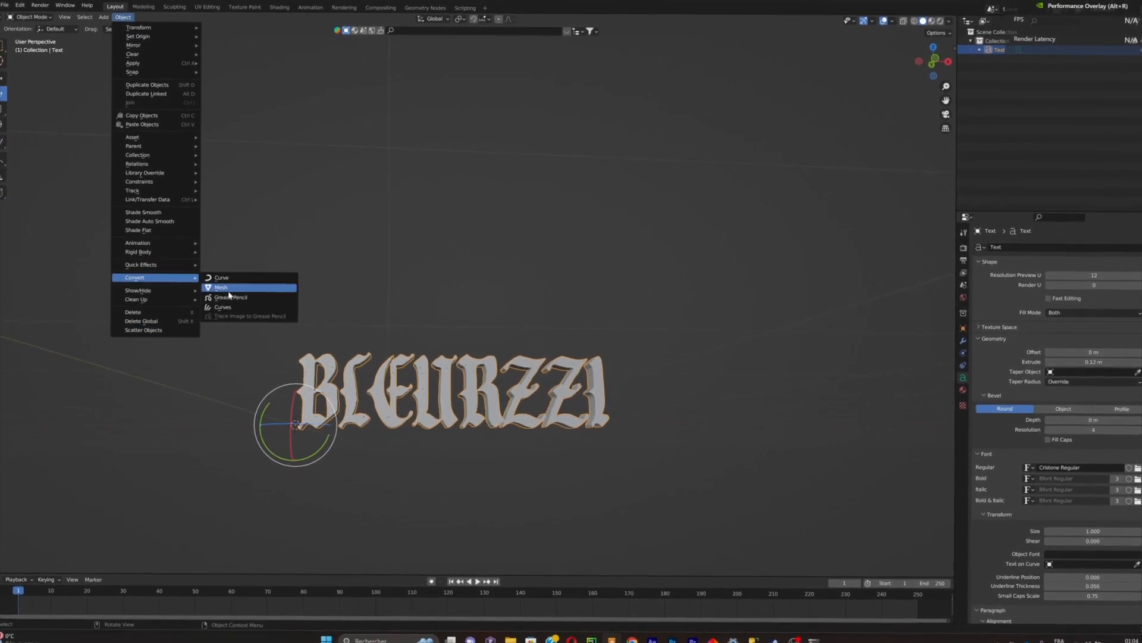
left_click(229, 288)
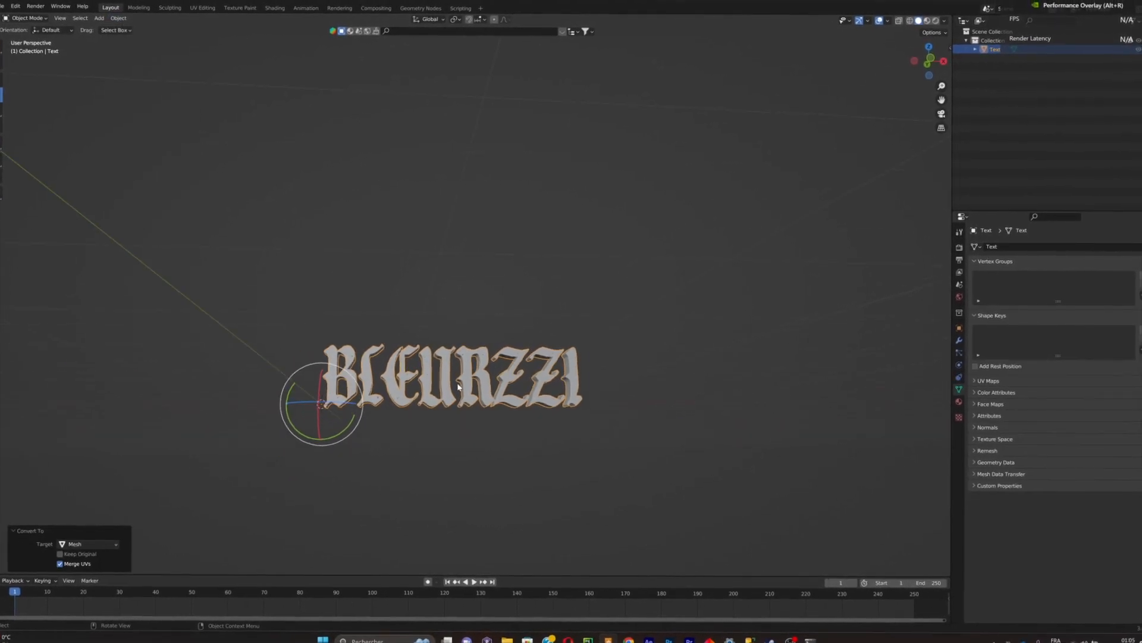
- Set the text mesh's origin to its geometry
scroll(458, 386, "up", 3)
right_click(458, 388)
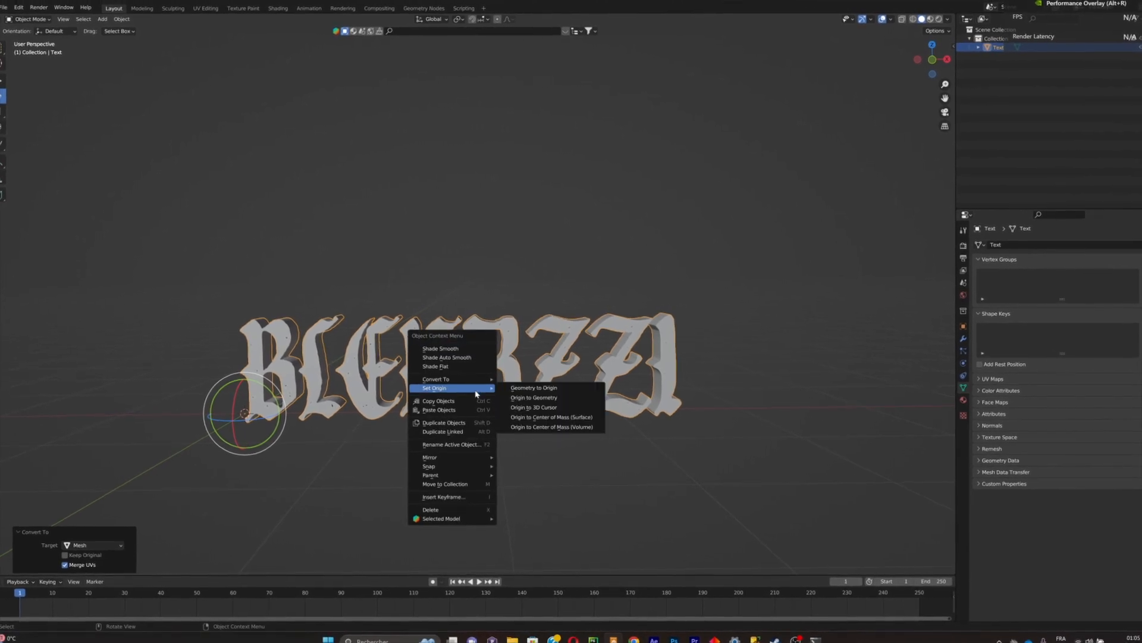
left_click(534, 396)
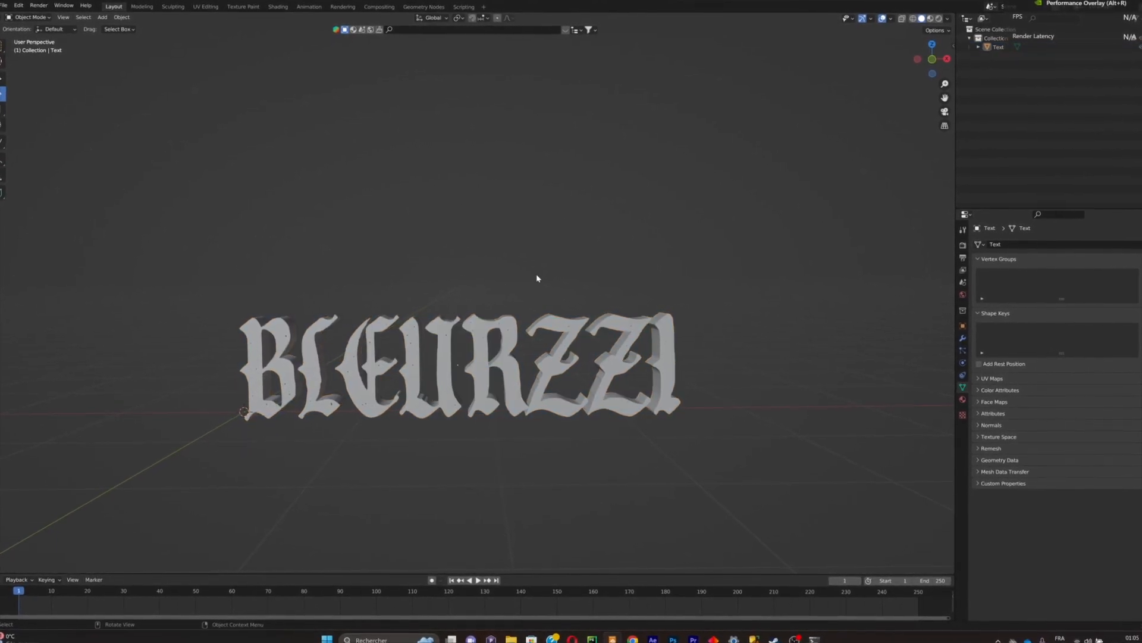
left_click(561, 319)
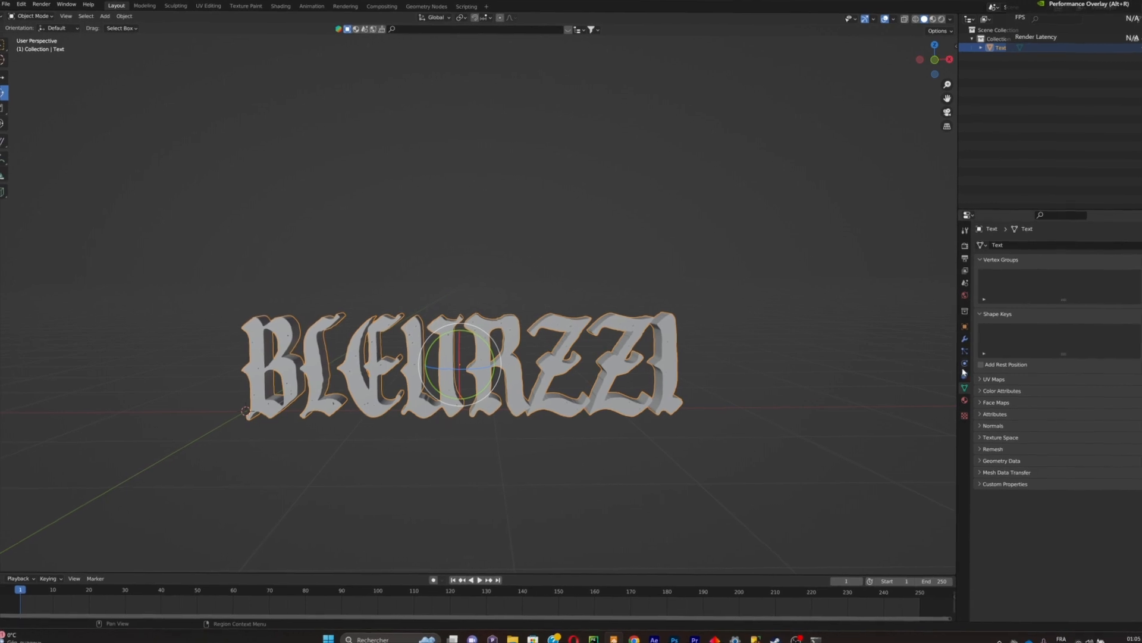
left_click(703, 370)
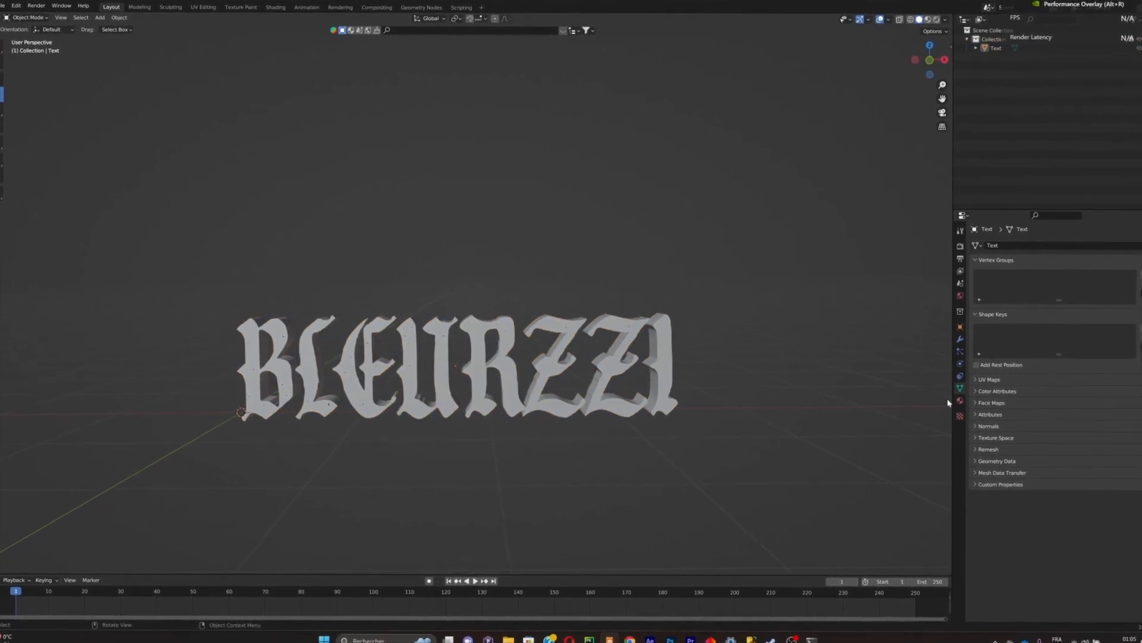
- Create two material slots on the text mesh, each with a new material
left_click(960, 400)
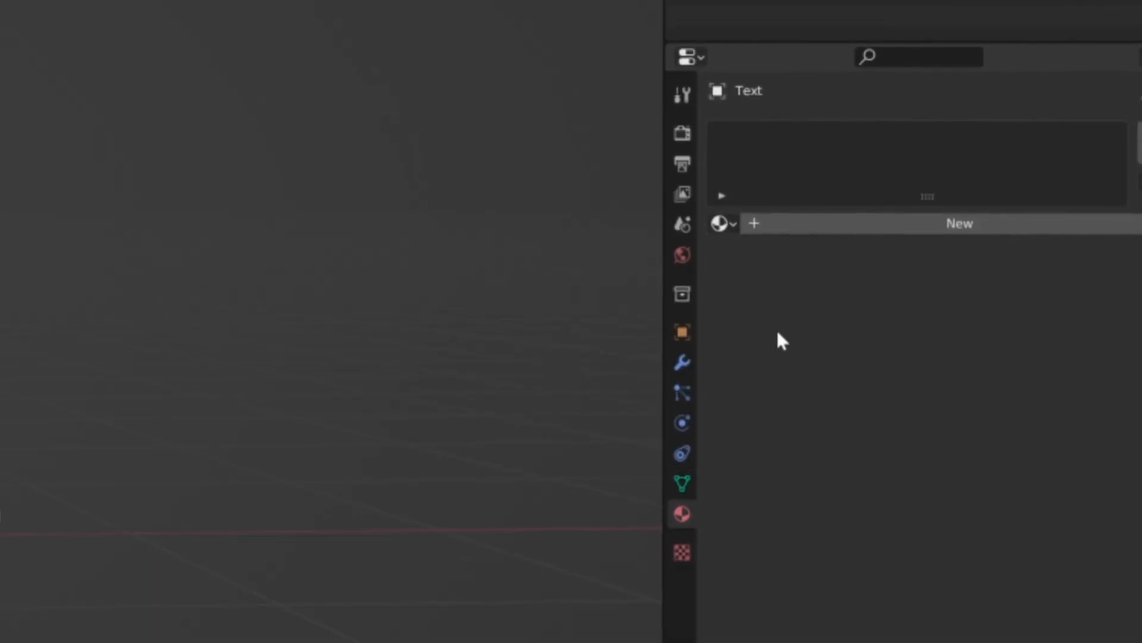
left_click(826, 220)
left_click(1141, 133)
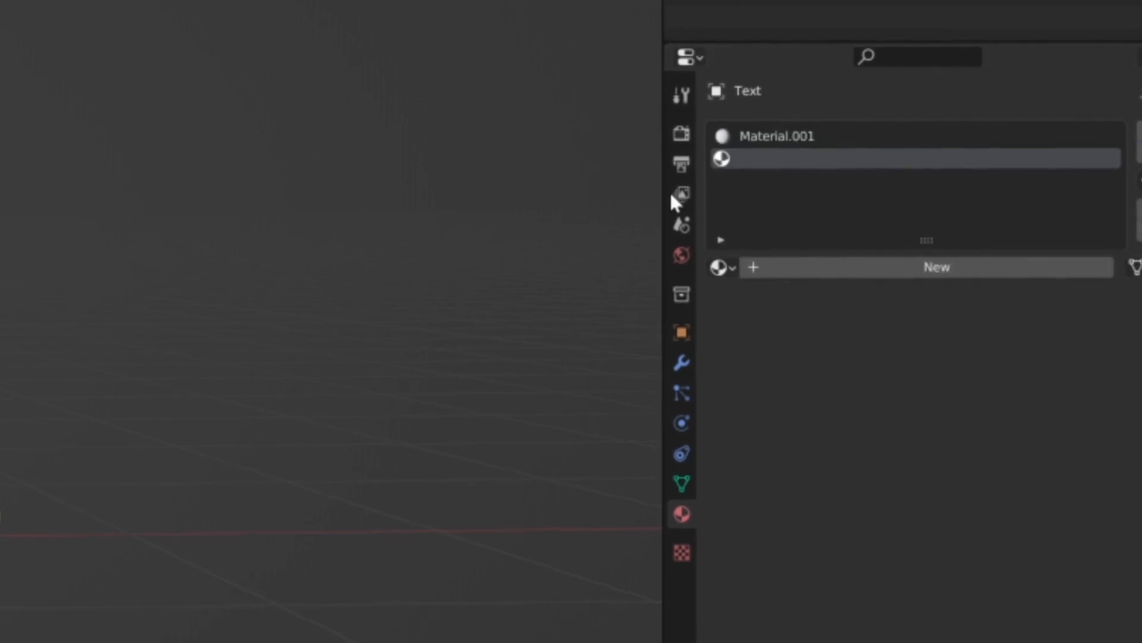
left_click(831, 271)
scroll(503, 316, "up", 3)
- Rename the second material to FRONT MAT
left_click(784, 138)
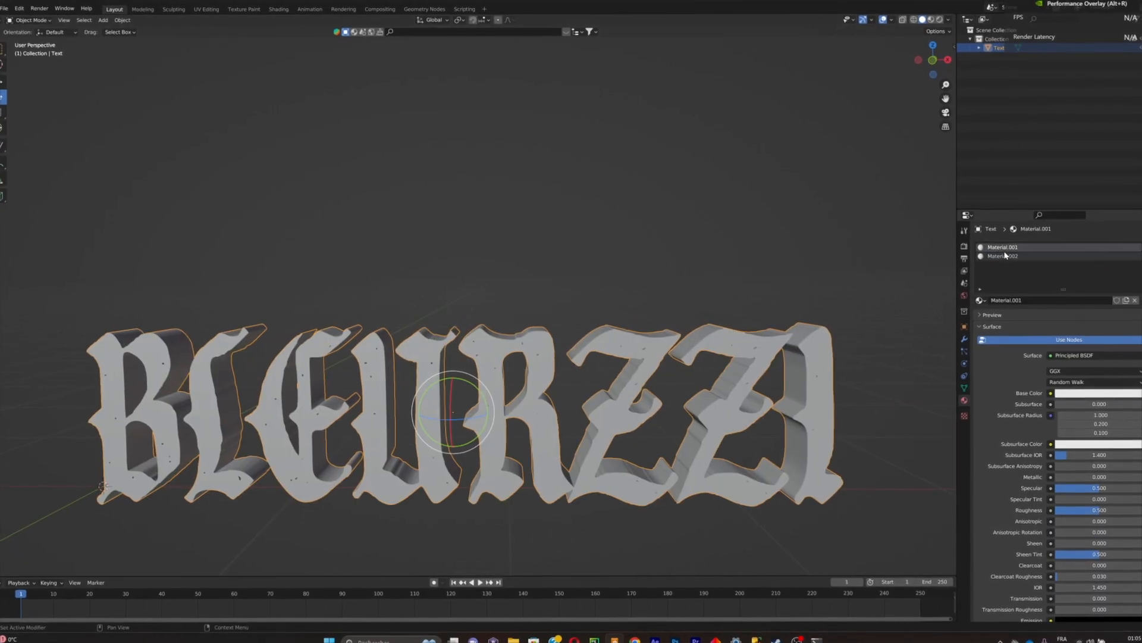
double_click(782, 157)
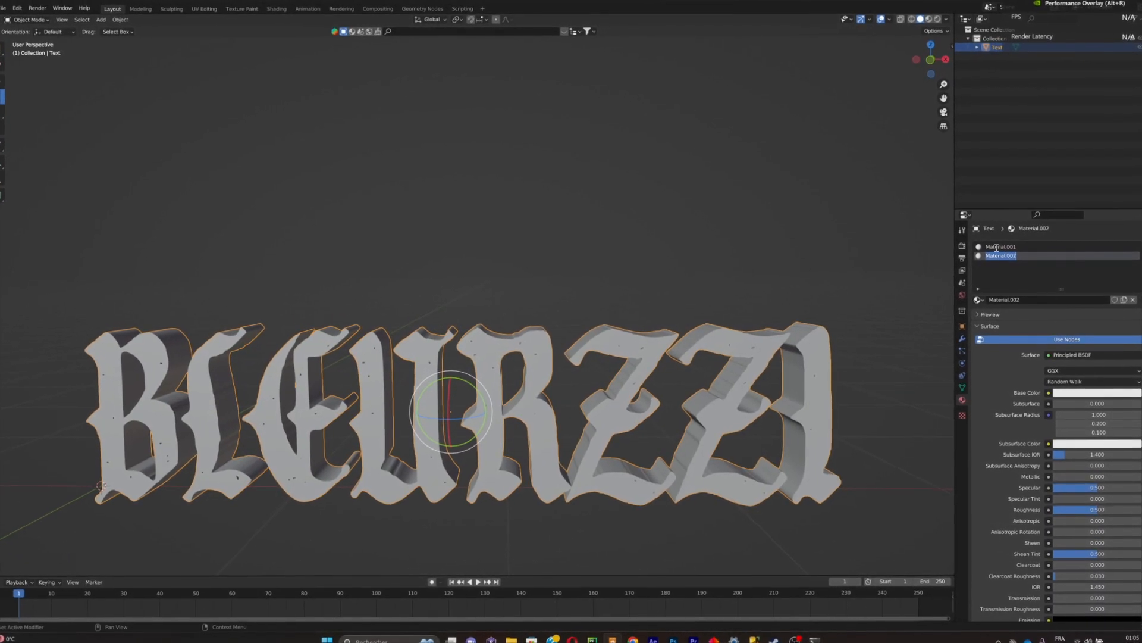
type("FRONT MAT")
key("Return")
- Give FRONT MAT a light blue base color and switch the viewport to Material Preview shading
scroll(888, 300, "down", 2)
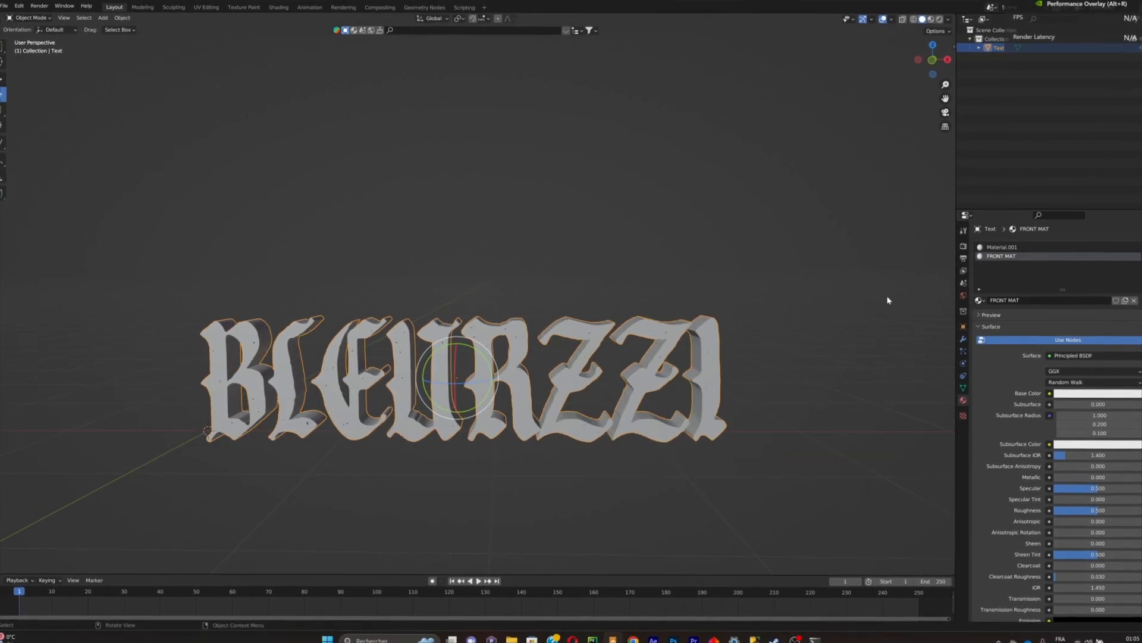
left_click(1135, 398)
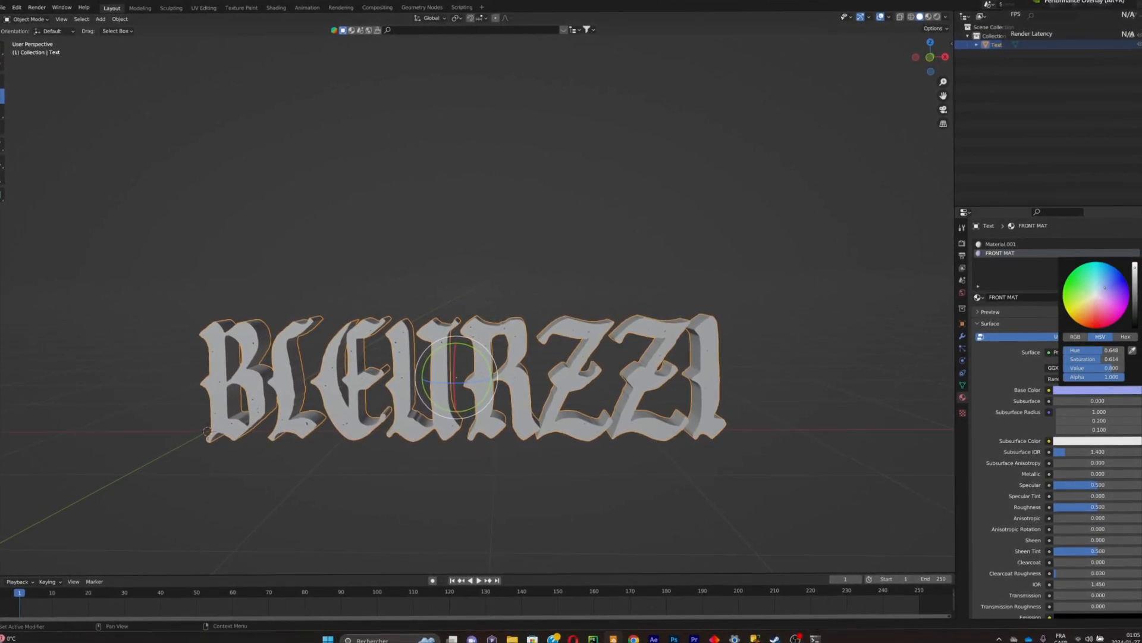
middle_click_drag(671, 286, 655, 295)
scroll(649, 297, "down", 1)
left_click(928, 17)
left_click(61, 81)
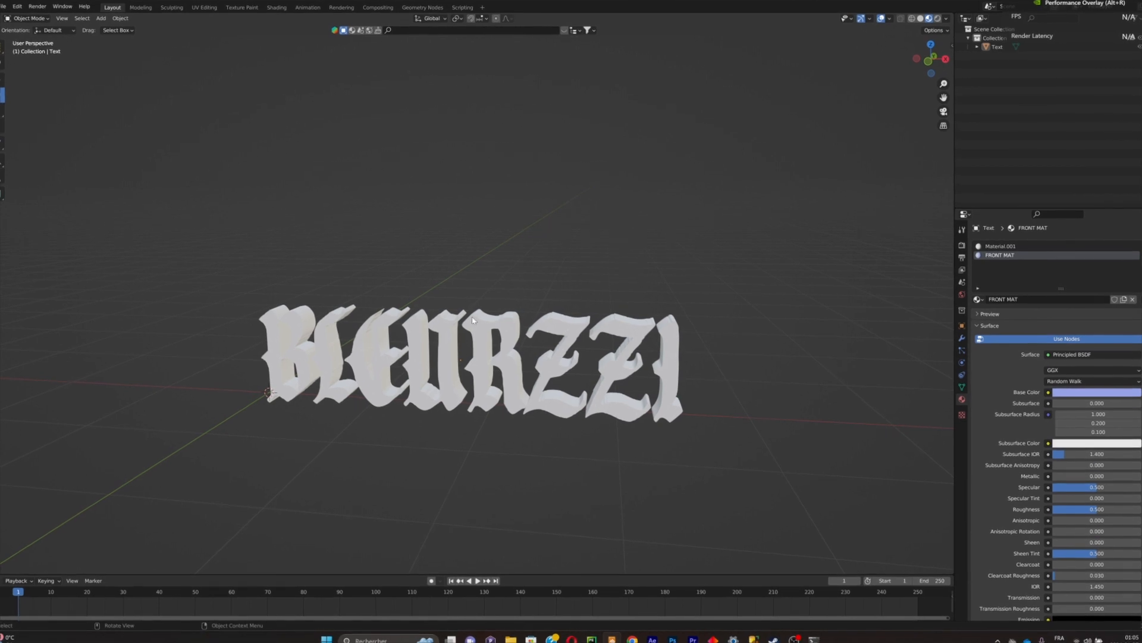
middle_click_drag(486, 322, 509, 320)
- In Edit Mode, box-select all front faces of the letters from the top view with X-ray enabled
key("Tab")
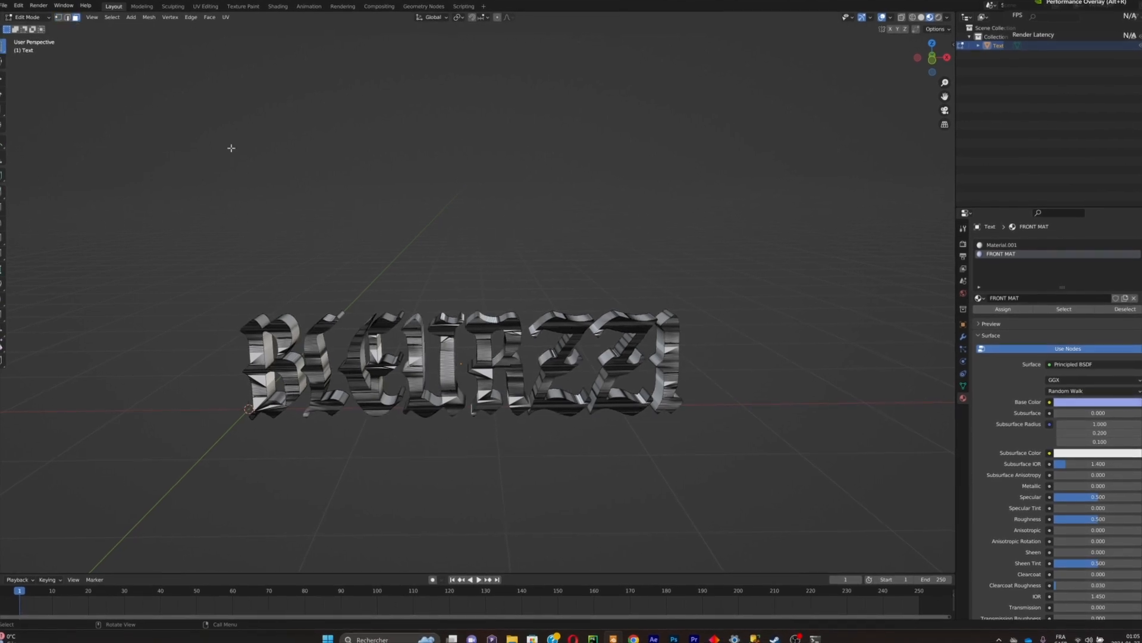
left_click(935, 45)
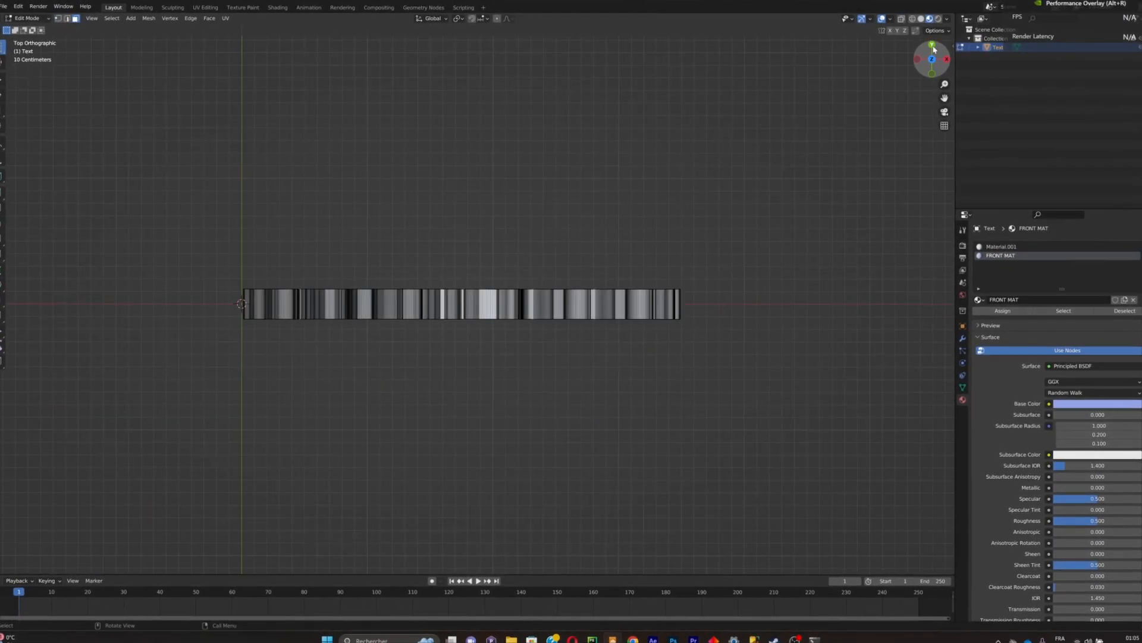
left_click(902, 18)
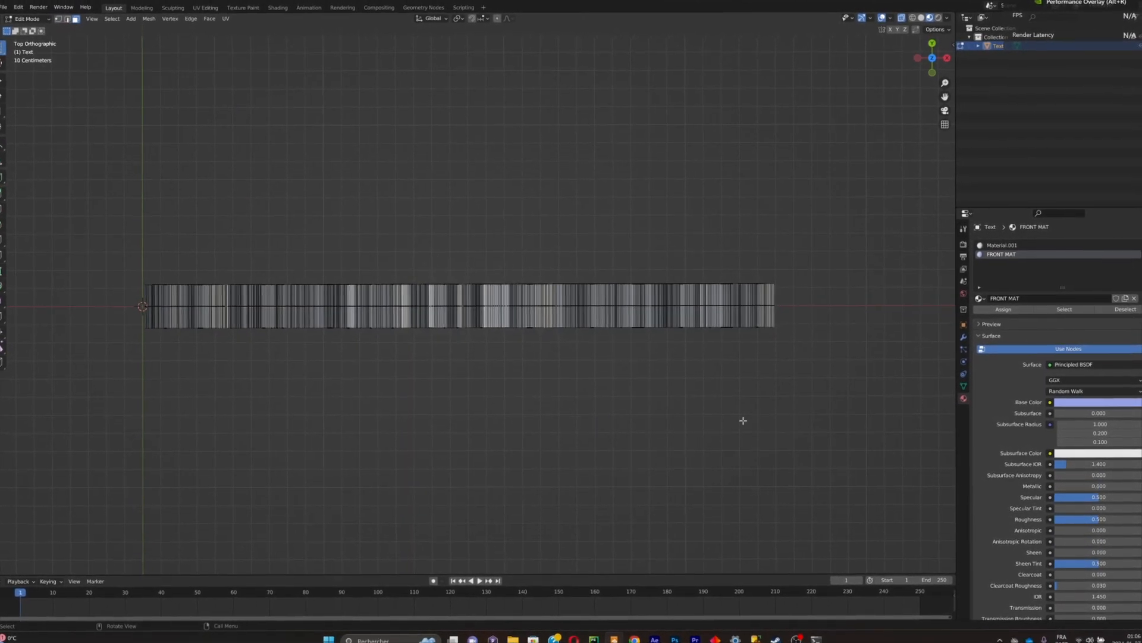
key("b")
left_click_drag(820, 442, 121, 320)
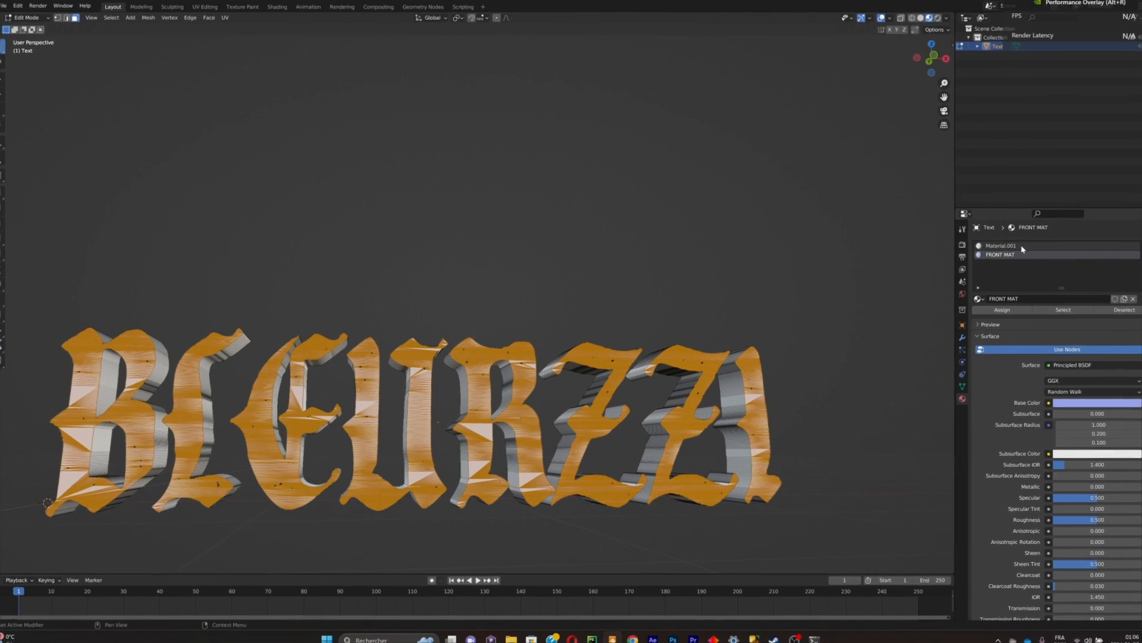
- Assign FRONT MAT to the selected front faces and return to Object Mode to inspect the text
left_click(1003, 312)
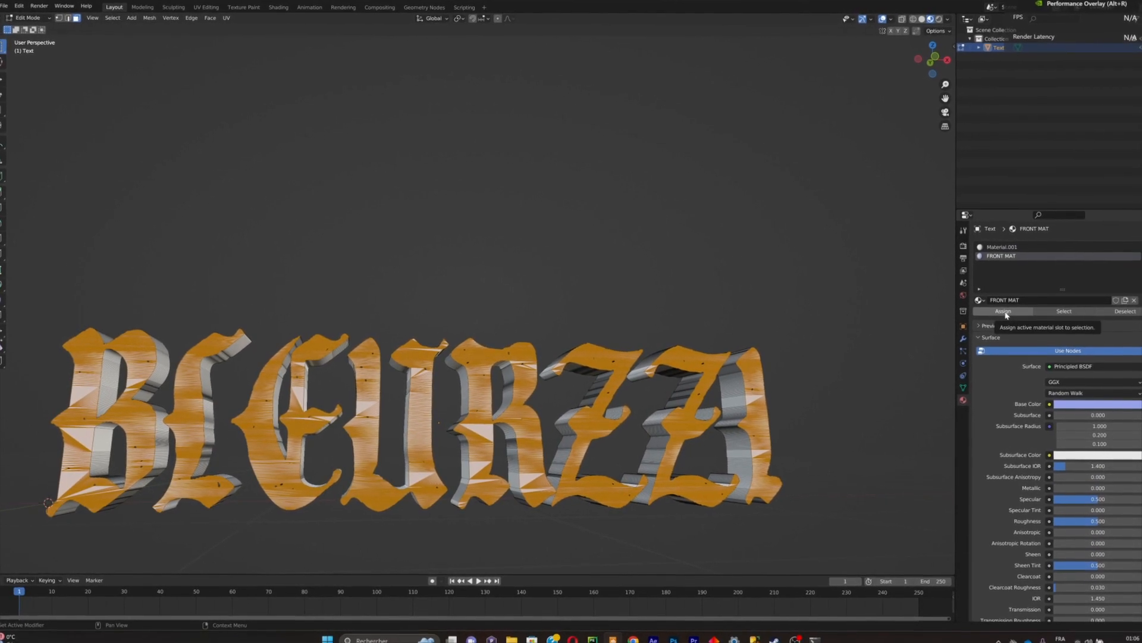
key("Tab")
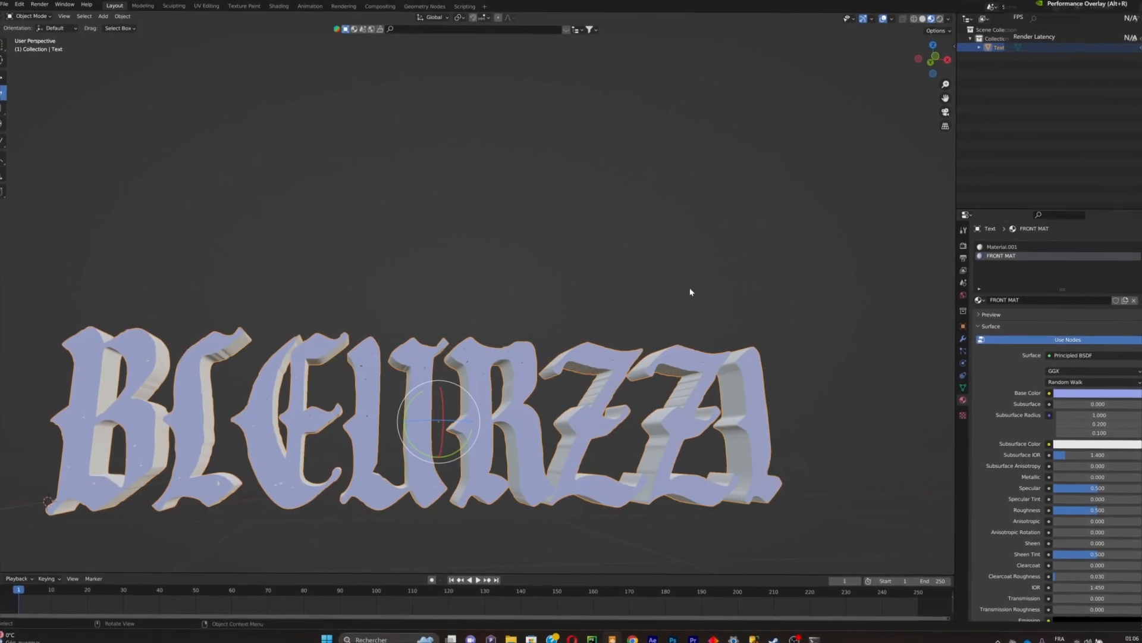
middle_click_drag(690, 291, 752, 374)
scroll(753, 374, "up", 2)
scroll(752, 374, "down", 3)
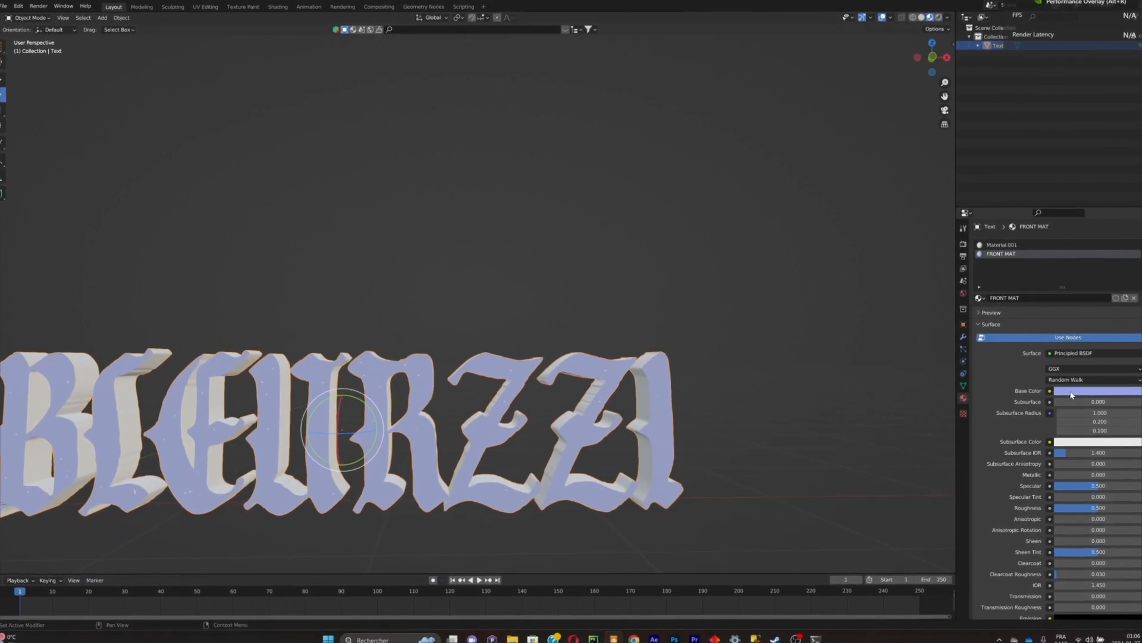
- Change FRONT MAT's base color to a dark orange
left_click(1097, 394)
left_click(1098, 291)
left_click(1087, 315)
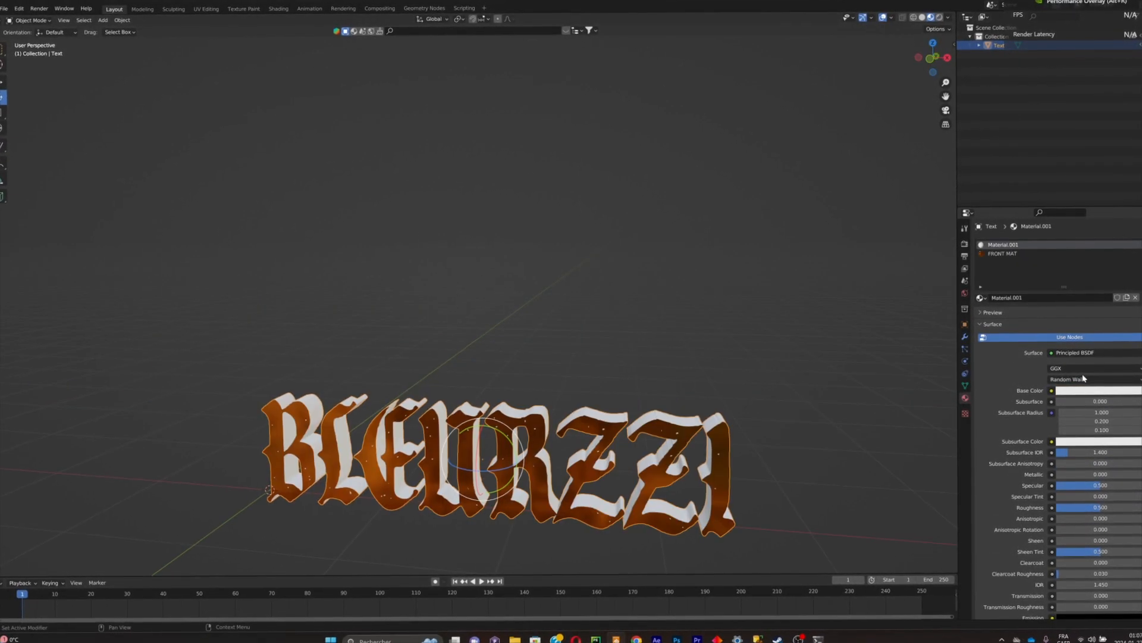
- Darken the base color of Material.001 on the letter sides to grey
left_click(1086, 395)
left_click_drag(1130, 296, 1134, 305)
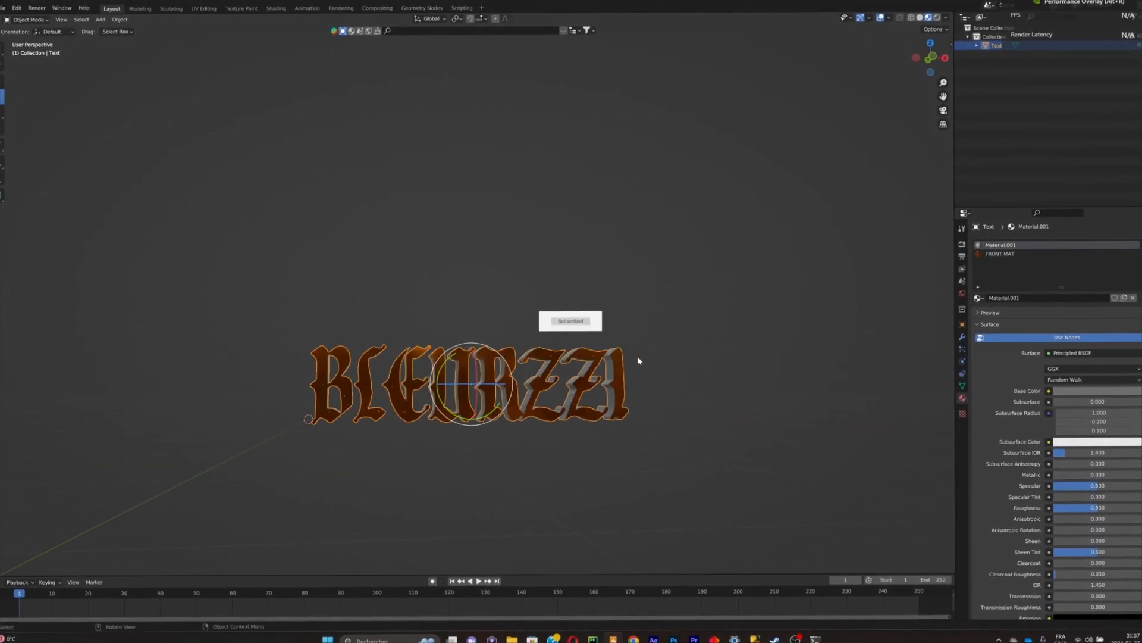
scroll(565, 371, "up", 3)
scroll(573, 365, "down", 2)
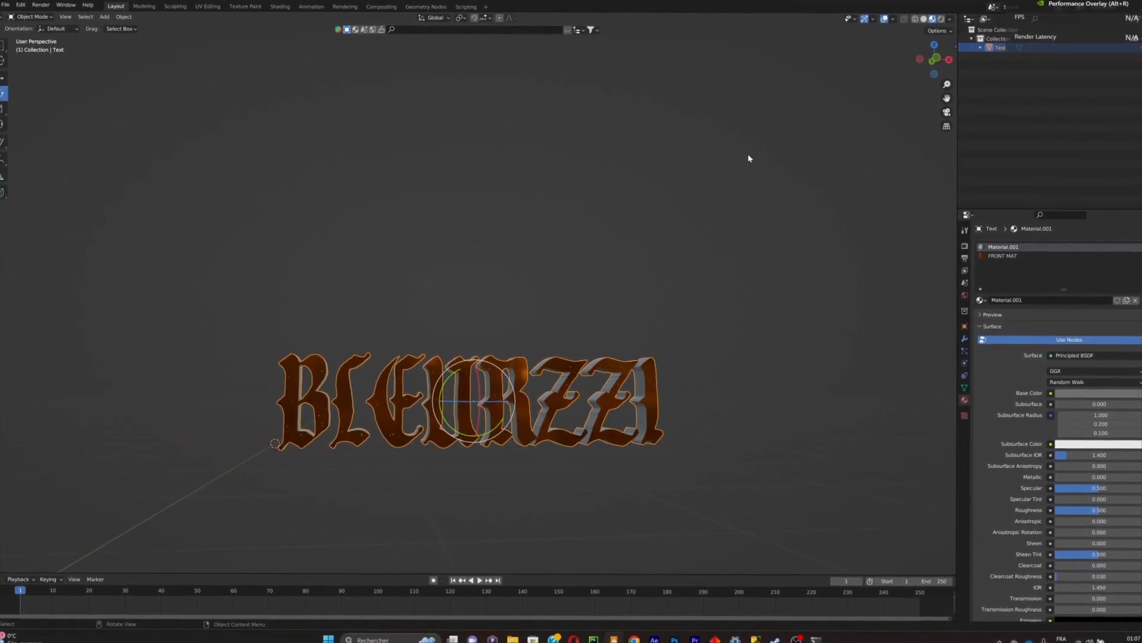
- Add a camera, place and rotate it to face the front of the text, and look through it
middle_click_drag(748, 158, 885, 210)
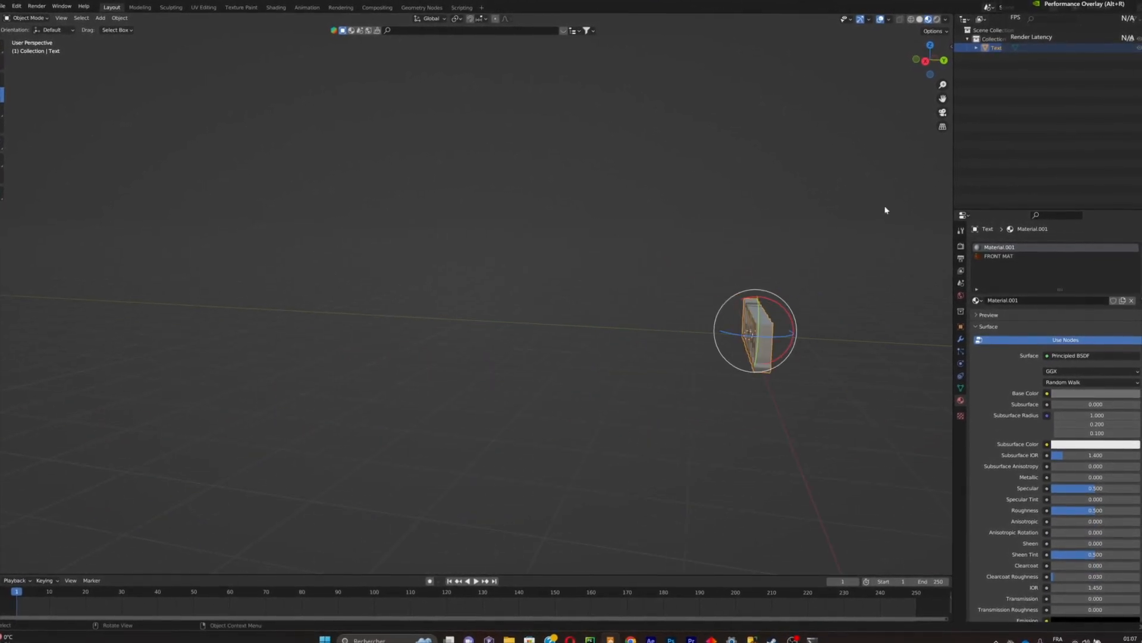
key("shift+a")
left_click(553, 409)
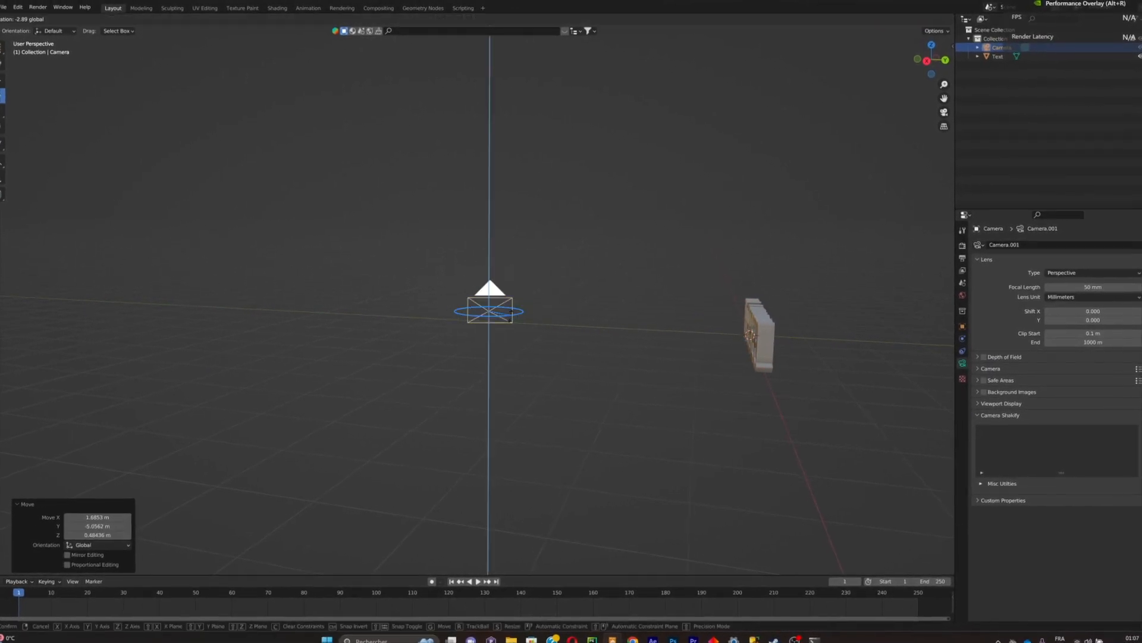
left_click_drag(483, 321, 487, 323)
key("KP_0")
- Lock the camera to the view, frame the whole BLEURZZI text in the middle, and release both view locks
key("n")
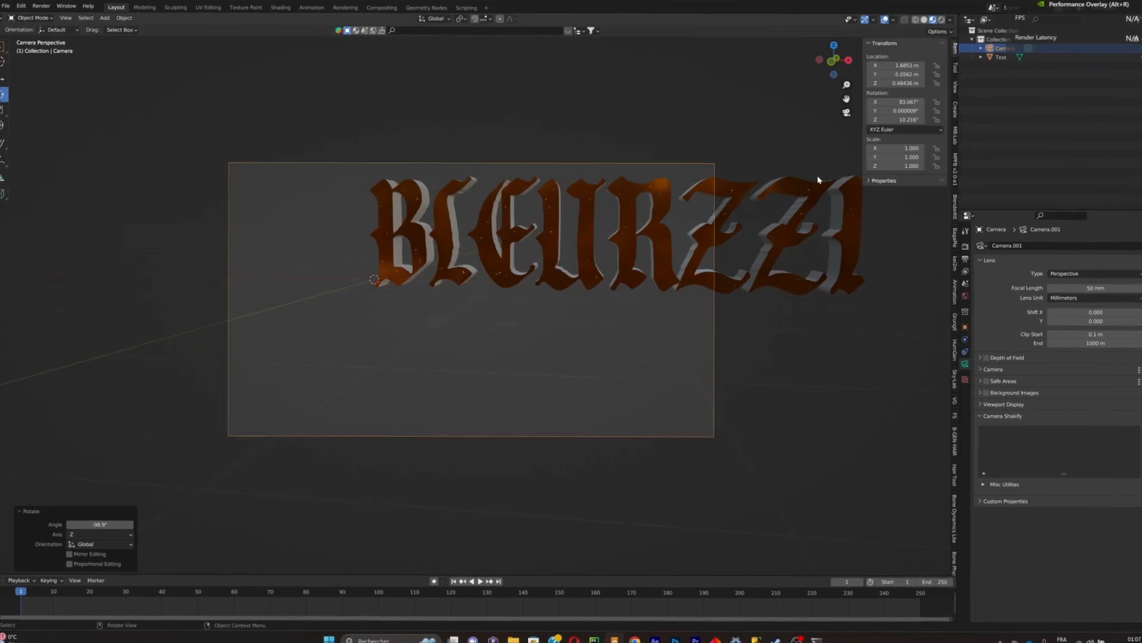
left_click(952, 87)
left_click(899, 152)
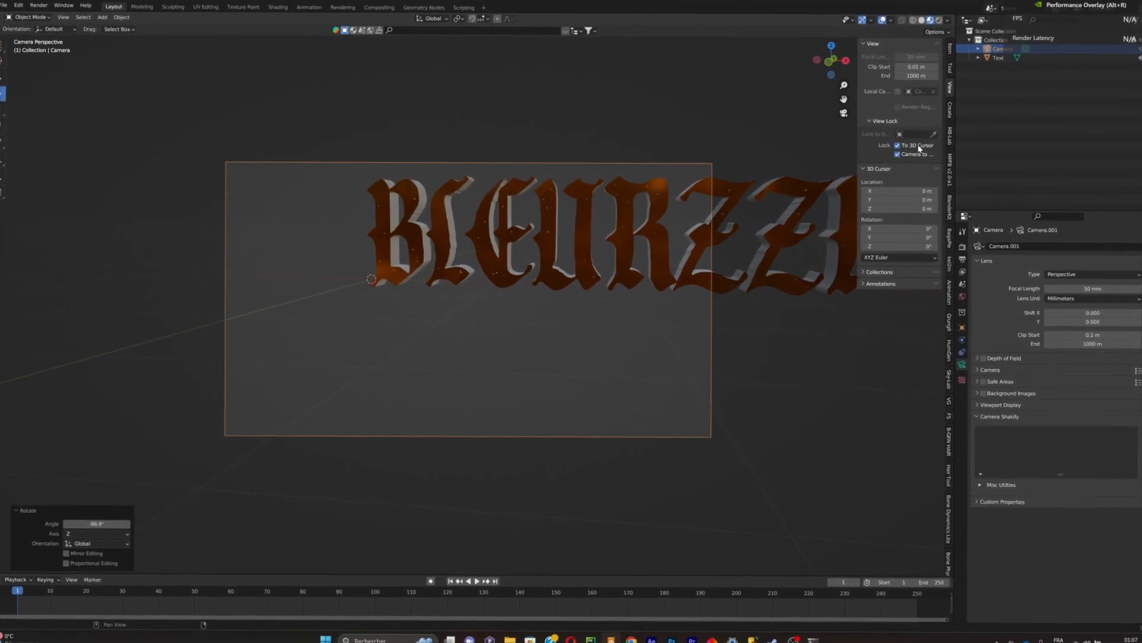
middle_click_drag(644, 236, 659, 269)
scroll(606, 249, "down", 2)
scroll(618, 251, "up", 1)
scroll(646, 252, "down", 1)
left_click(897, 155)
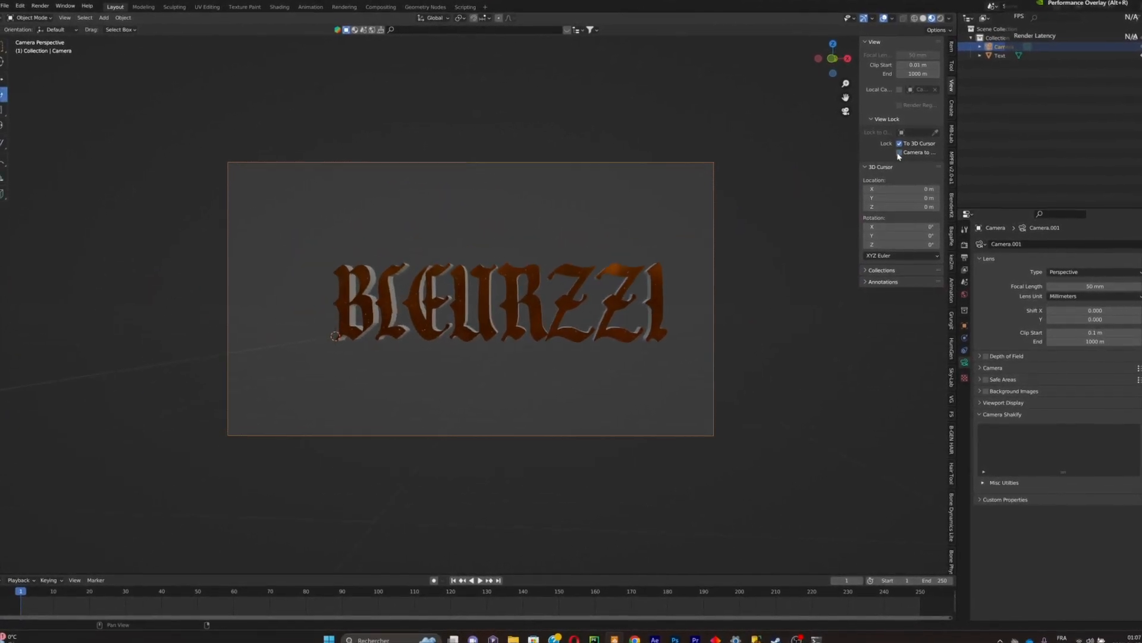
left_click(899, 145)
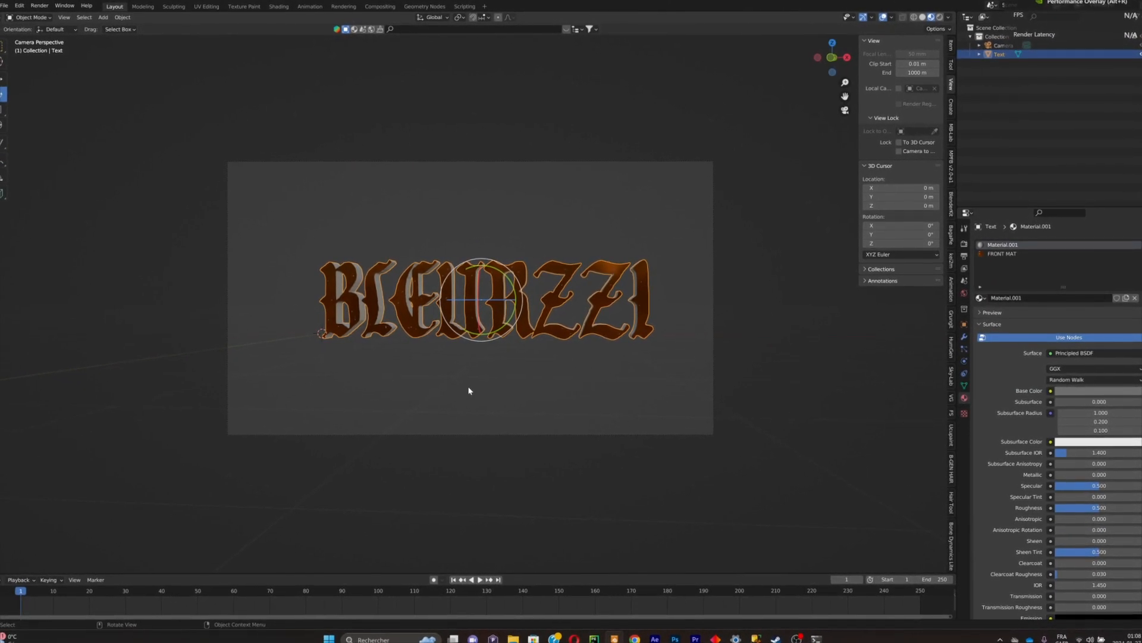
- Insert a rotation keyframe for the text at frame 25
left_click_drag(72, 593, 107, 591)
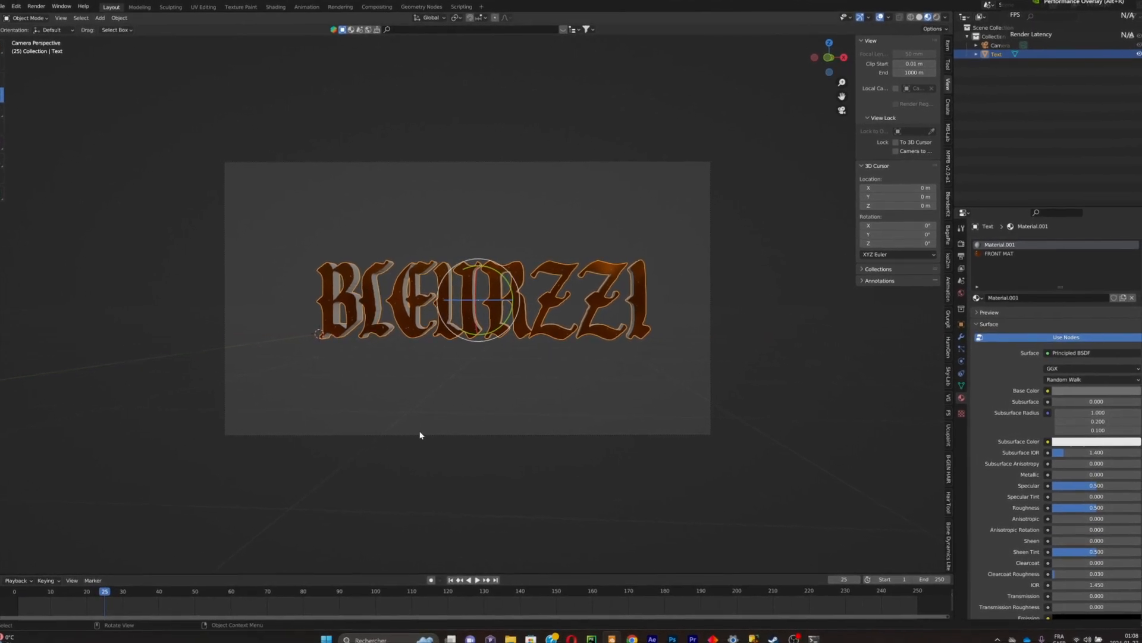
key("i")
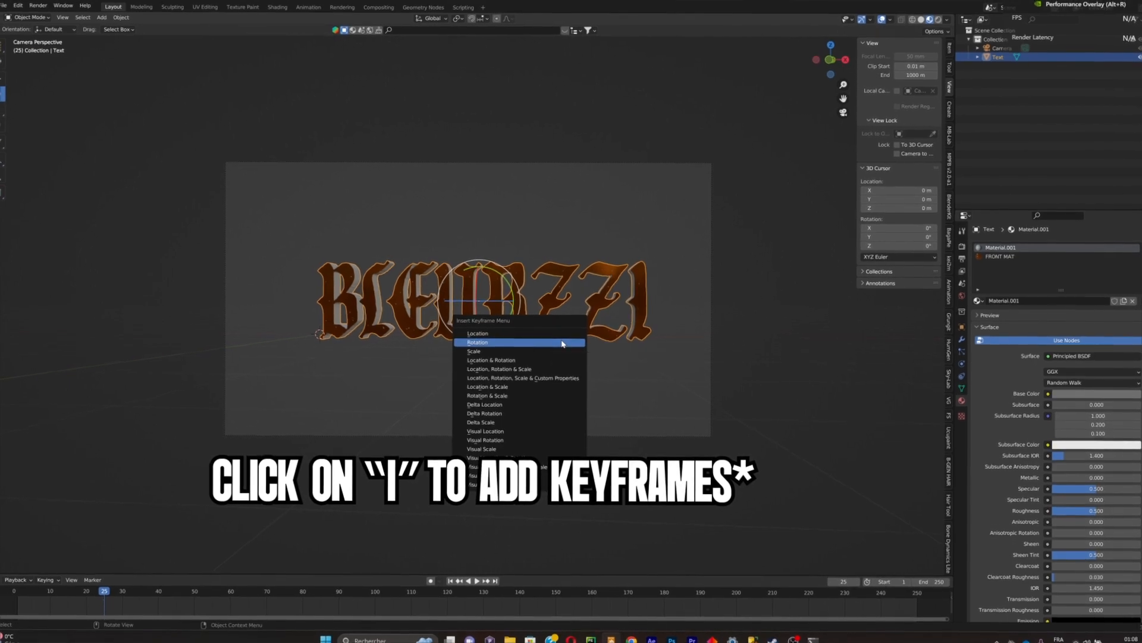
left_click(561, 343)
- At frame 1, spin the text about two turns with trackball rotation and insert a rotation keyframe
key("shift+Left")
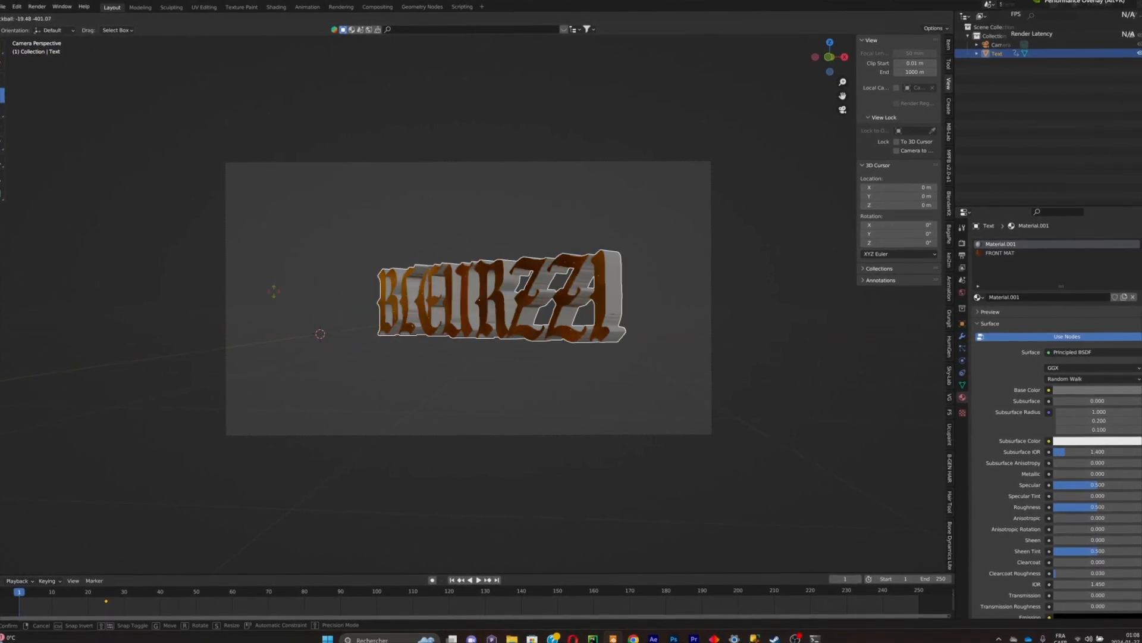
left_click(89, 277)
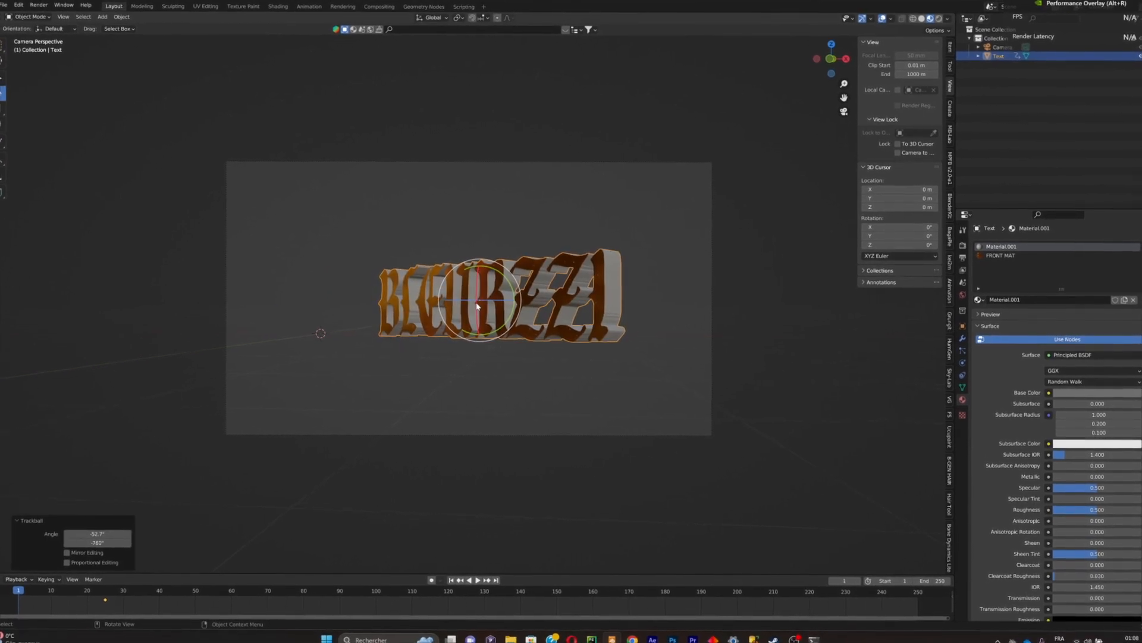
key("i")
left_click(507, 294)
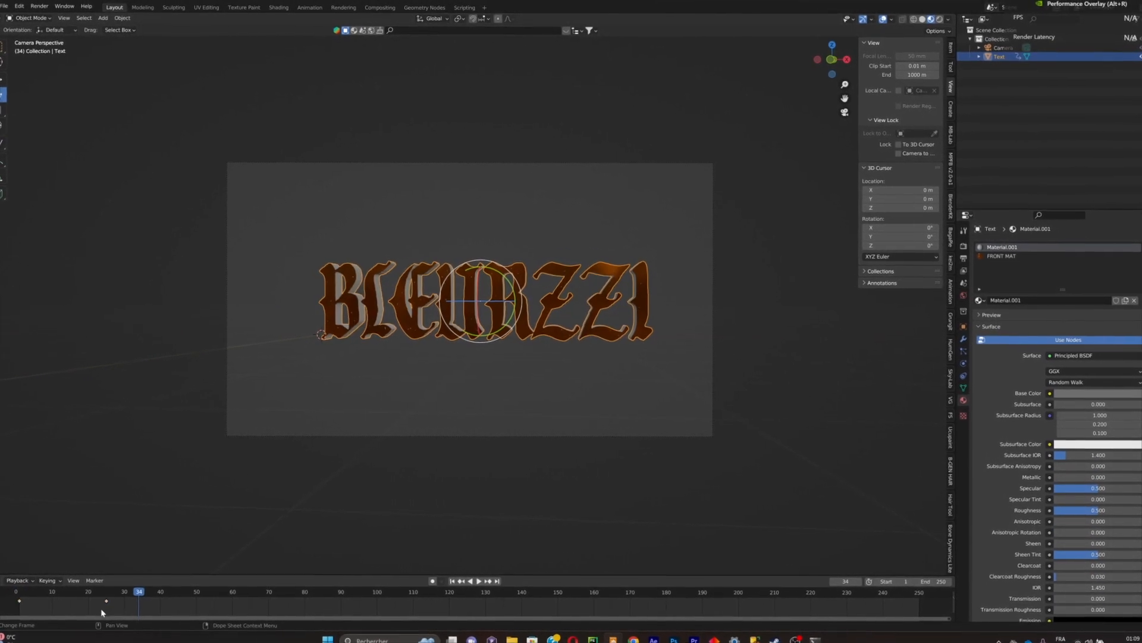
- Move the final rotation keyframe to frame 31 and play back the animation
left_click_drag(107, 601, 19, 594)
key("space")
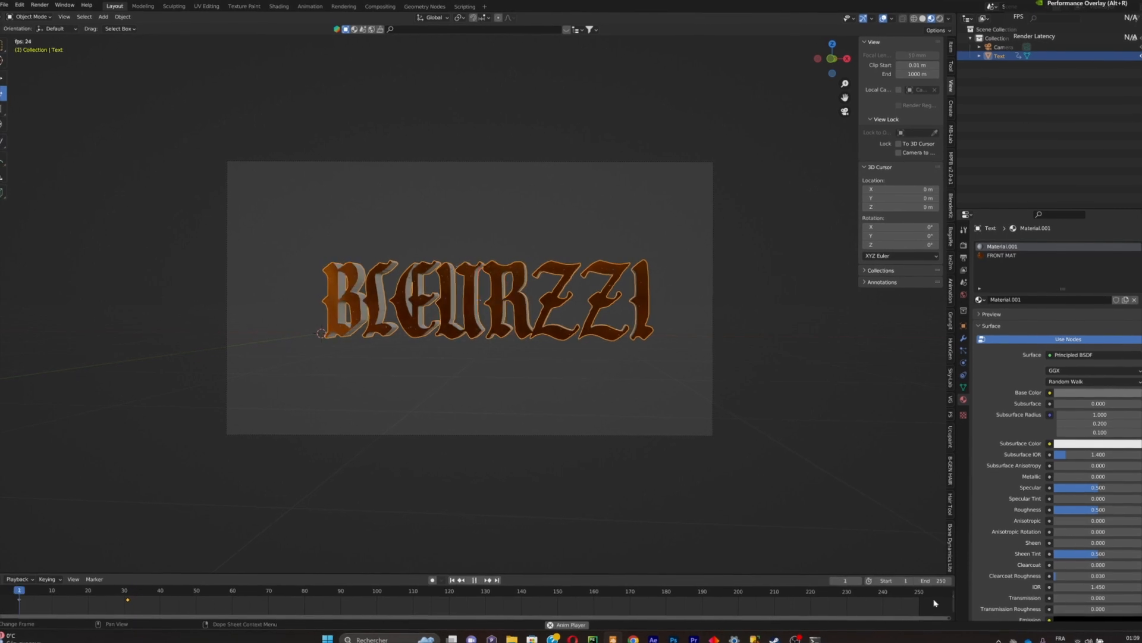
key("Escape")
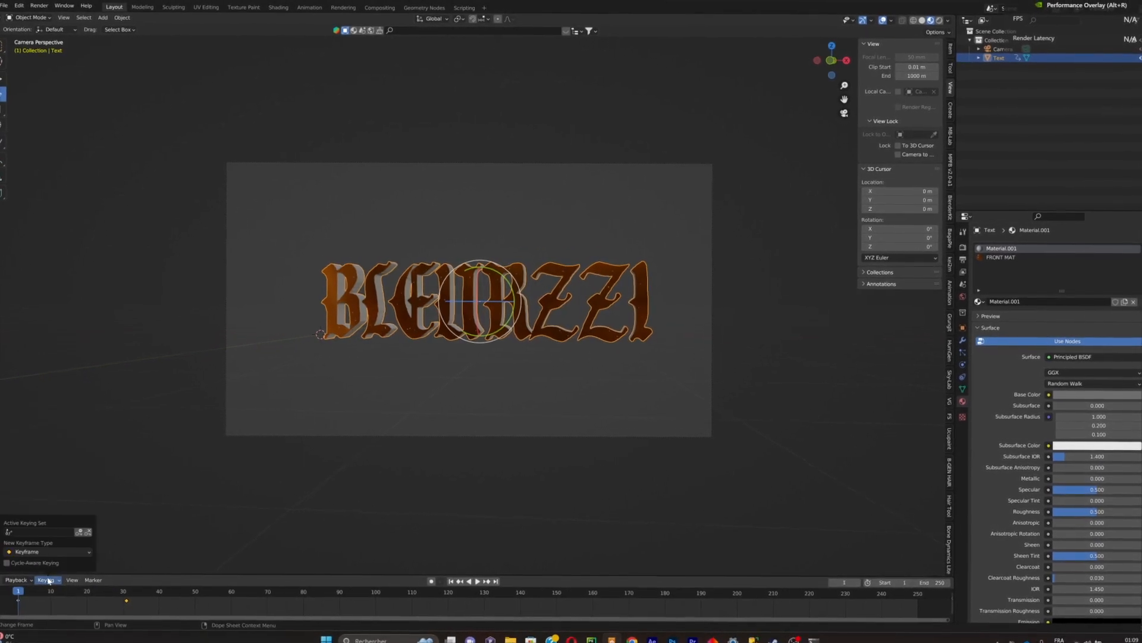
- In the Graph Editor, pull the first rotation keyframe's handle upward for a fast start with a slow ease-out, and preview it
left_click(4, 583)
left_click(113, 502)
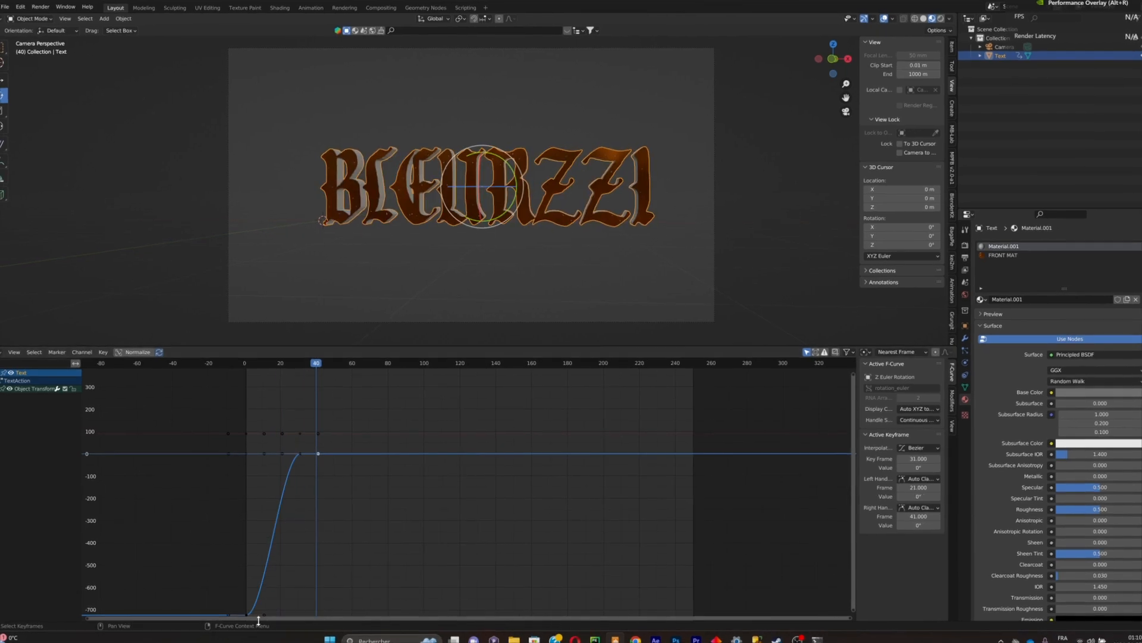
left_click_drag(258, 616, 241, 458)
key("space")
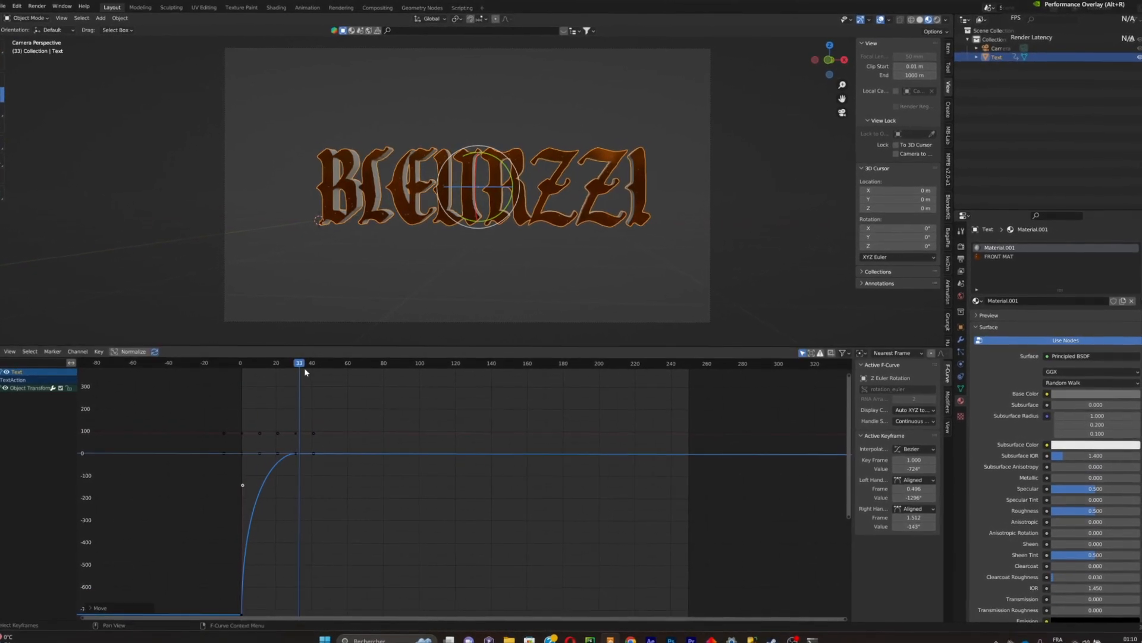
key("space")
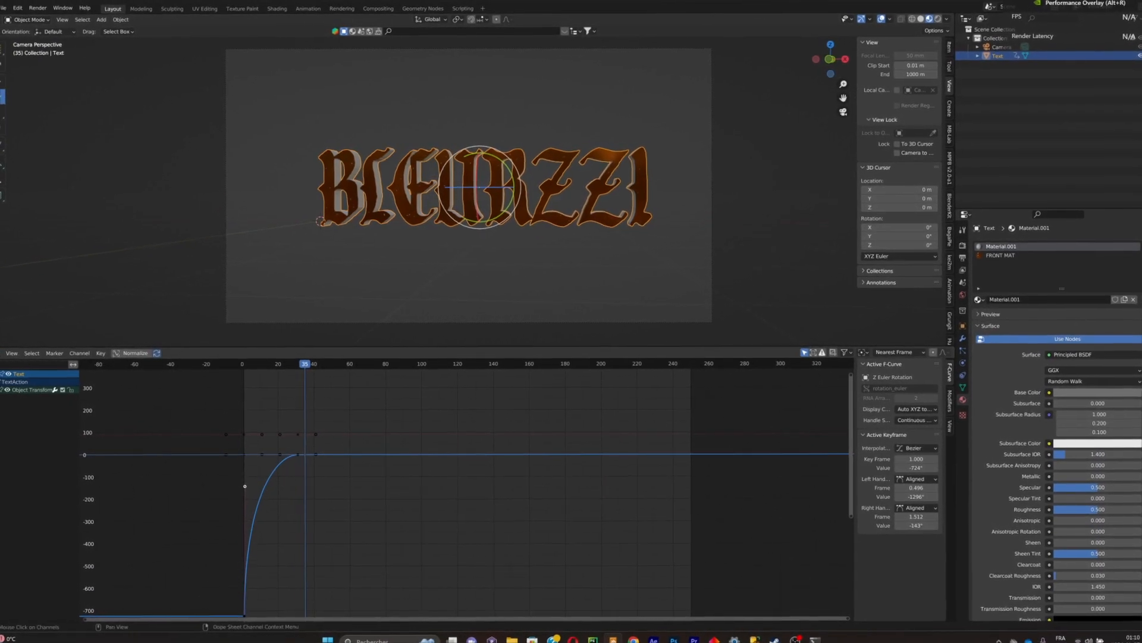
- Turn the Graph Editor back into the Timeline and return to the first frame
left_click(1, 351)
left_click(117, 386)
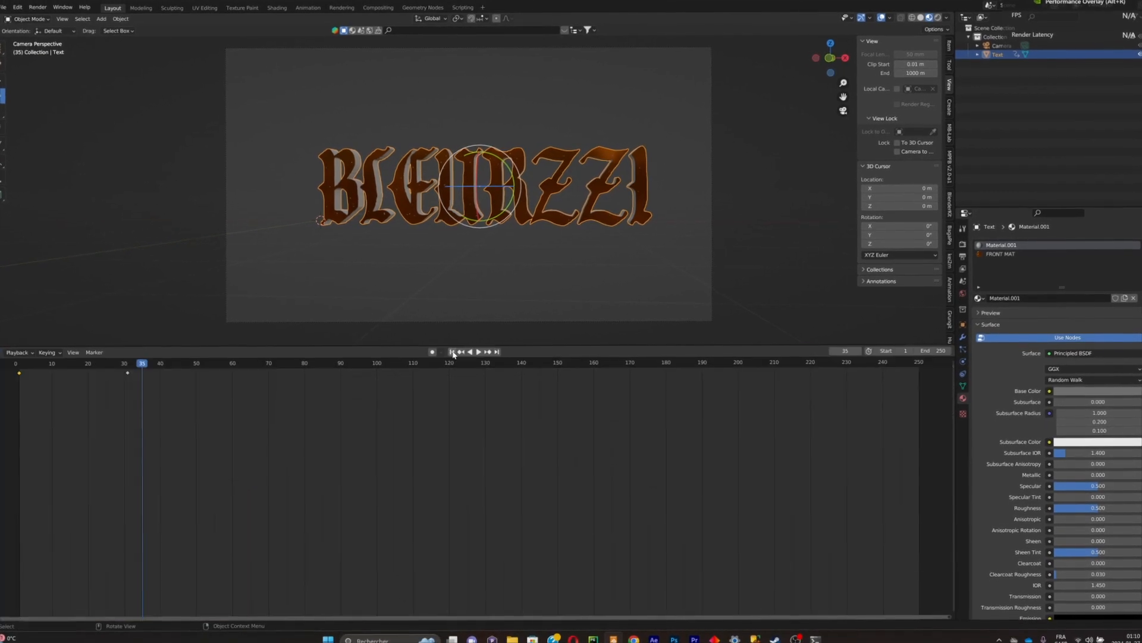
left_click(453, 352)
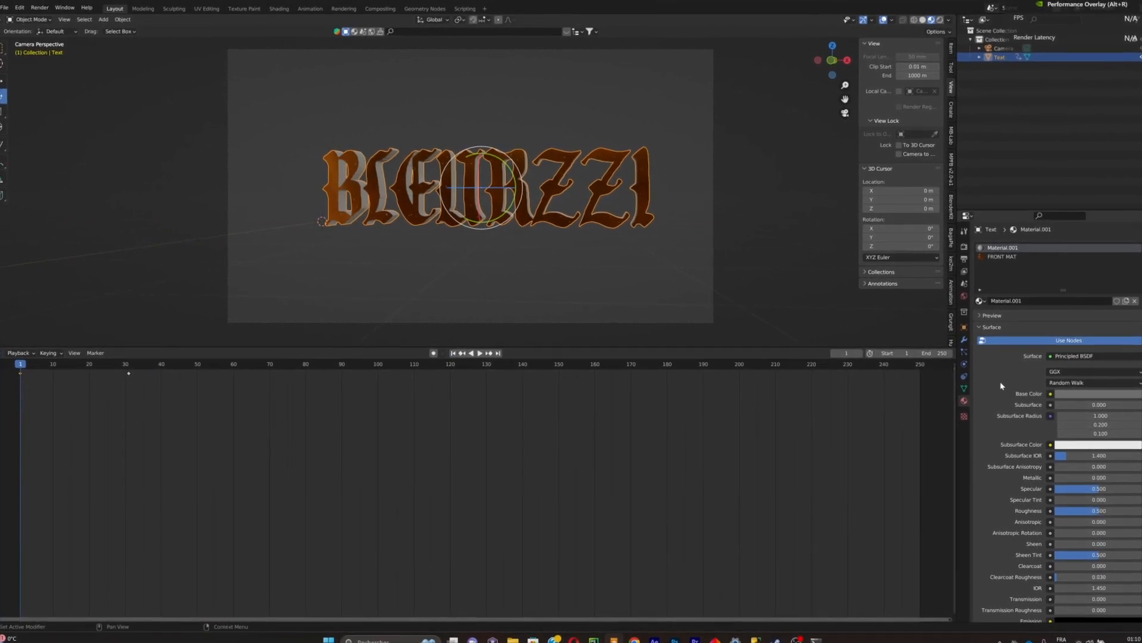
- Add a Simple Deform modifier twisting the text 360° around X and keyframe its angle at frame 0
left_click(962, 339)
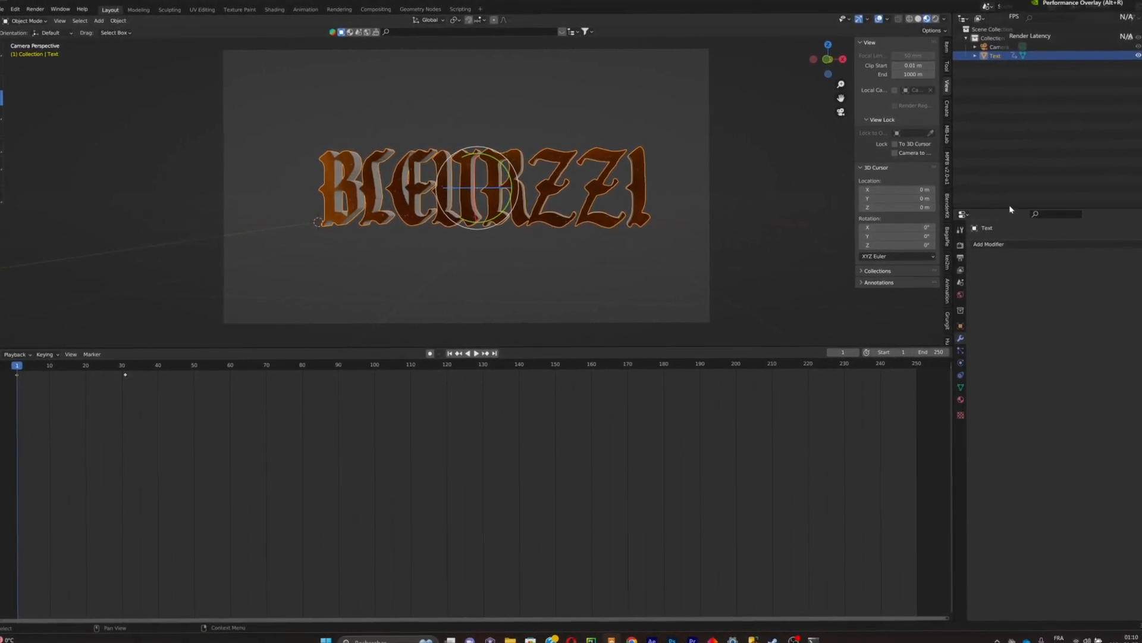
left_click(989, 244)
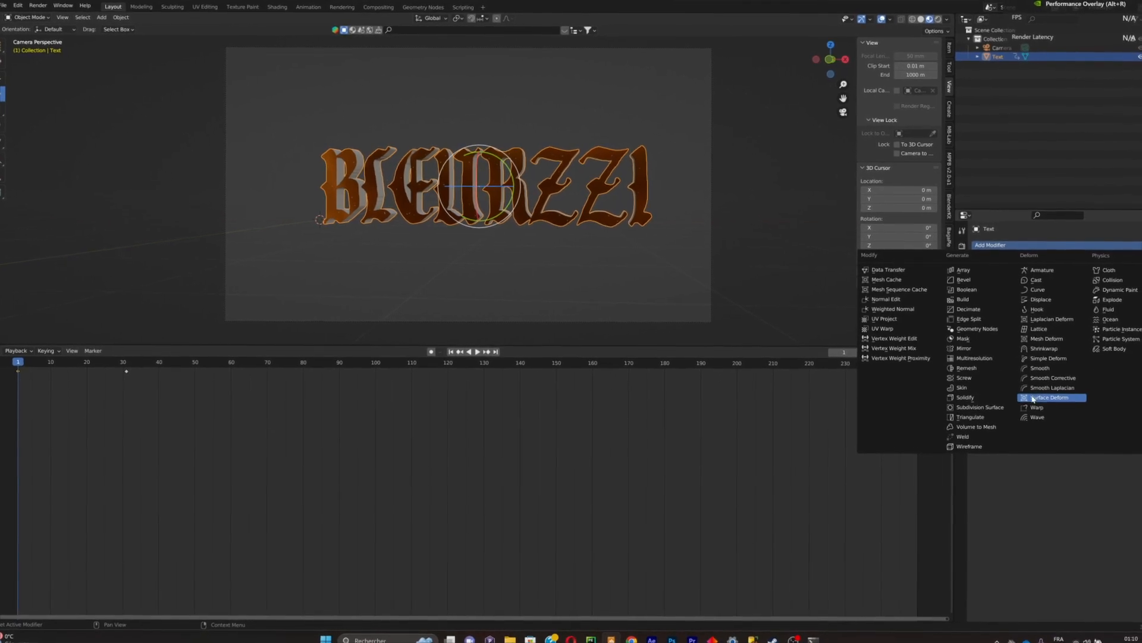
left_click(1049, 359)
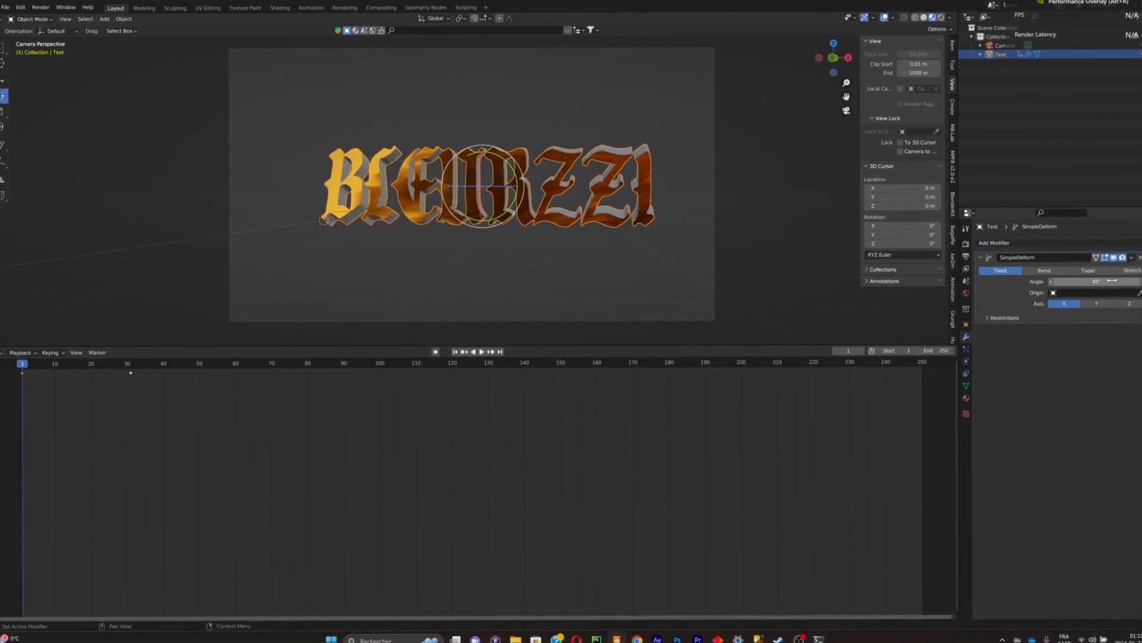
left_click_drag(1095, 285, 1131, 285)
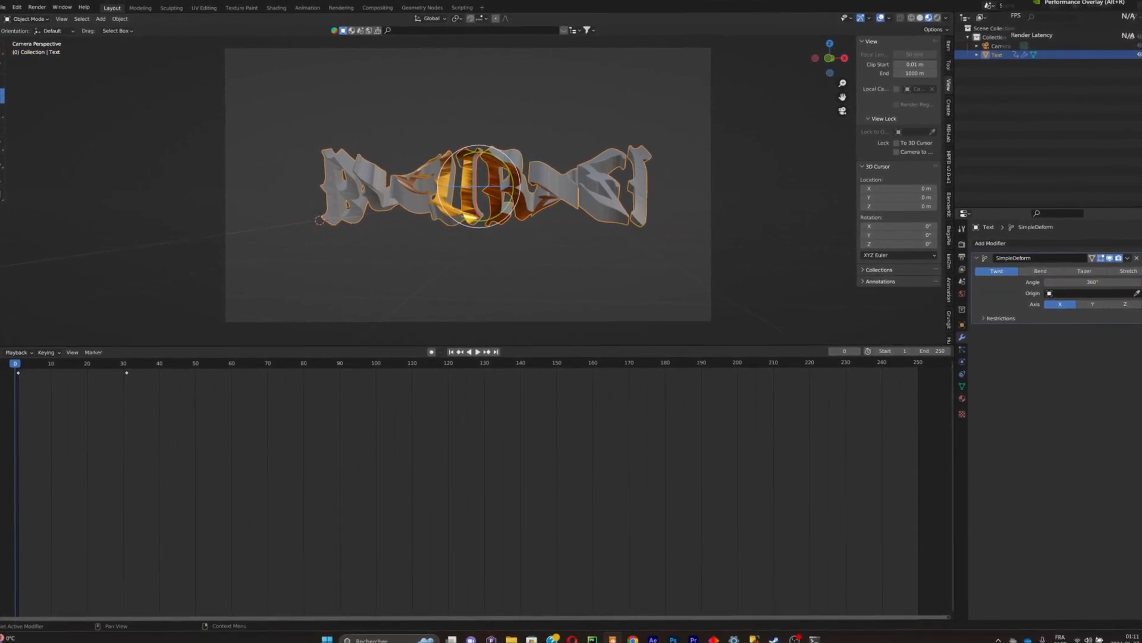
left_click(1138, 283)
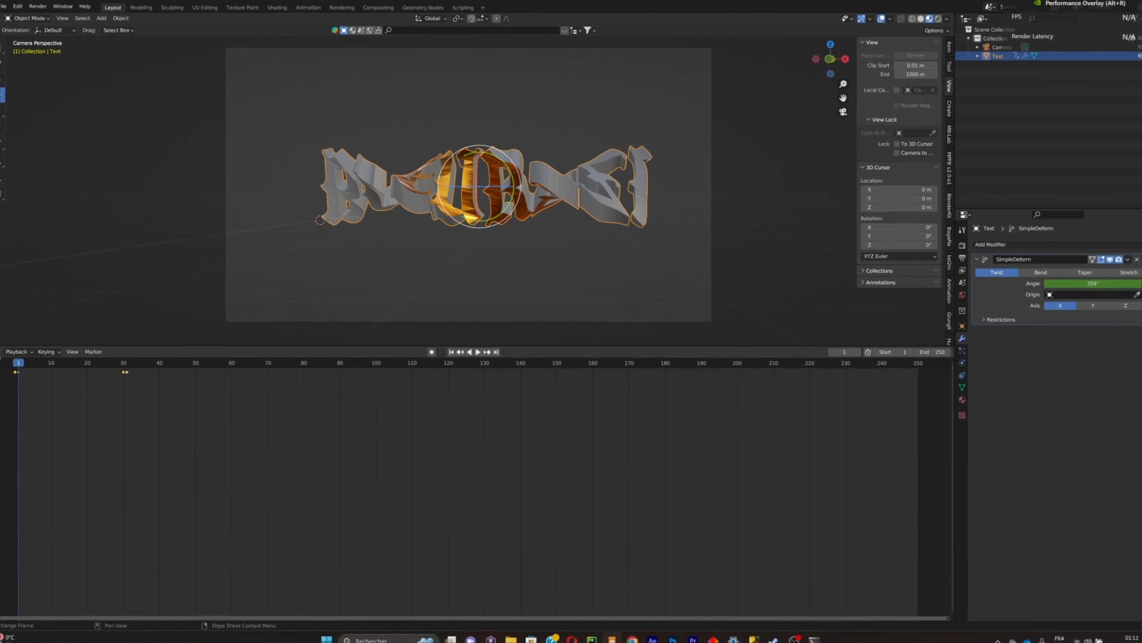
- Switch the Timeline area to the Graph Editor to show the twist angle's animation curve
left_click(1, 351)
left_click(1, 352)
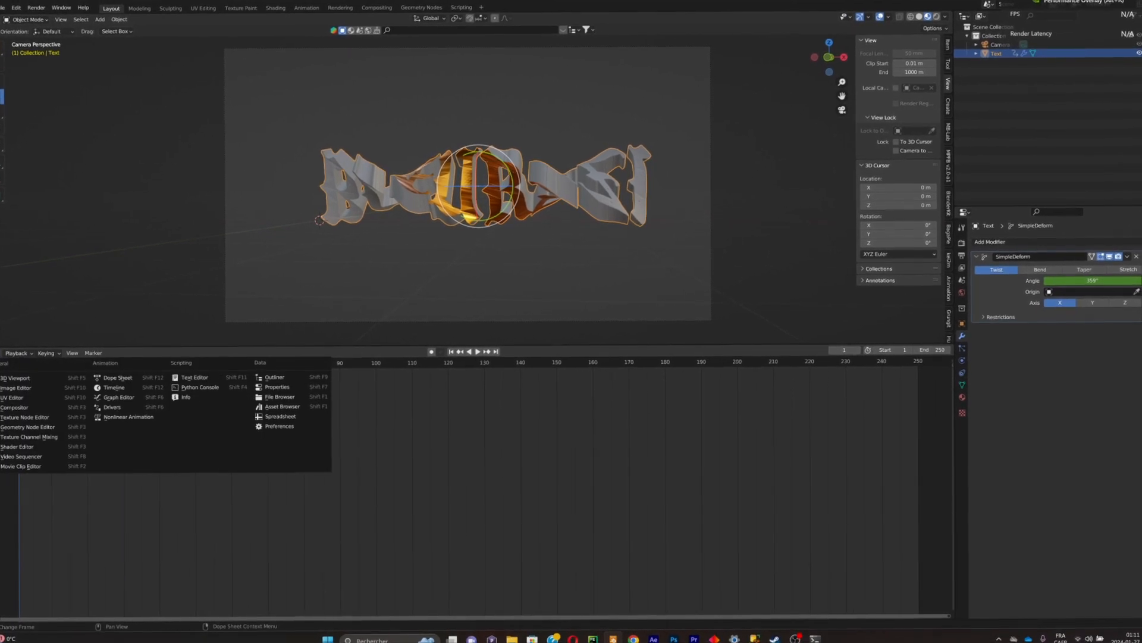
left_click(156, 398)
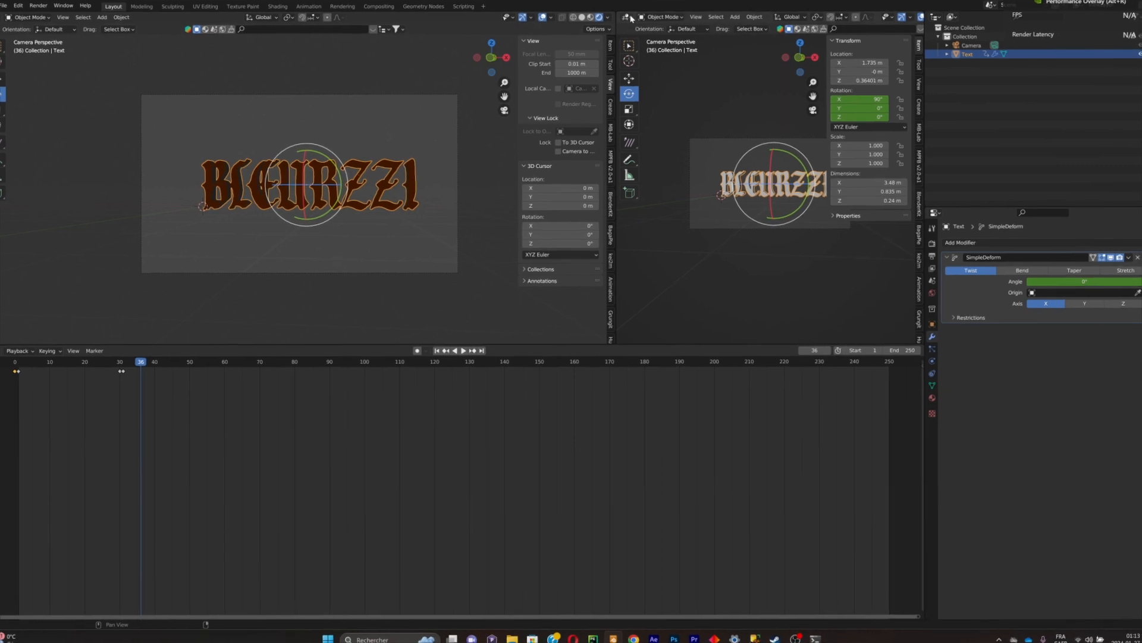
- Turn the second 3D viewport into a Shader Editor showing the World nodes
left_click(626, 18)
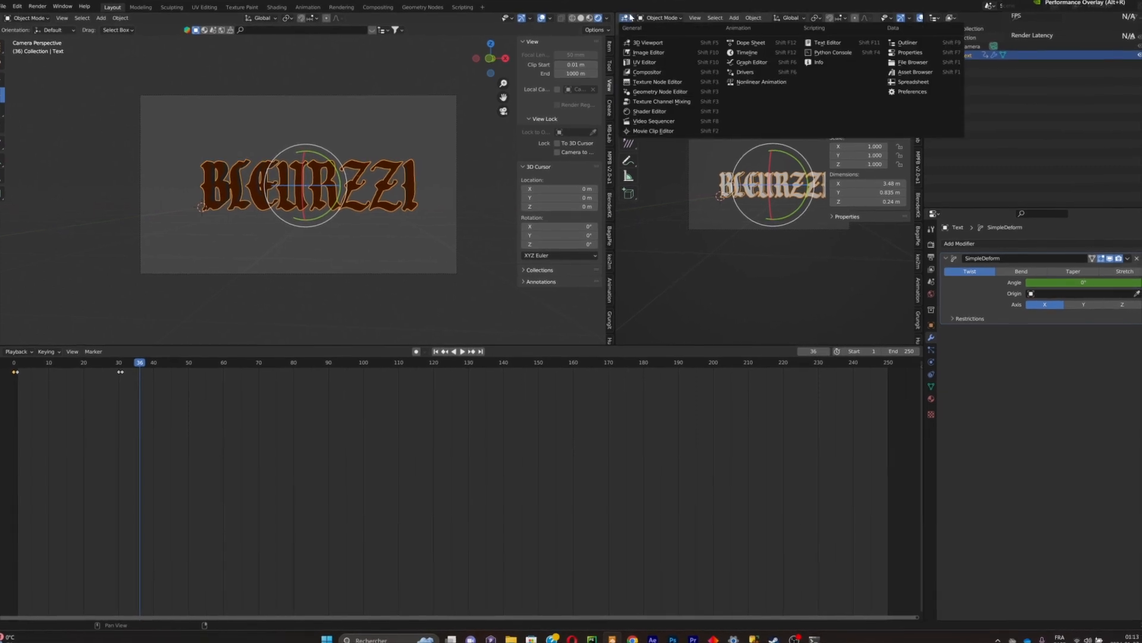
left_click(703, 112)
left_click(655, 19)
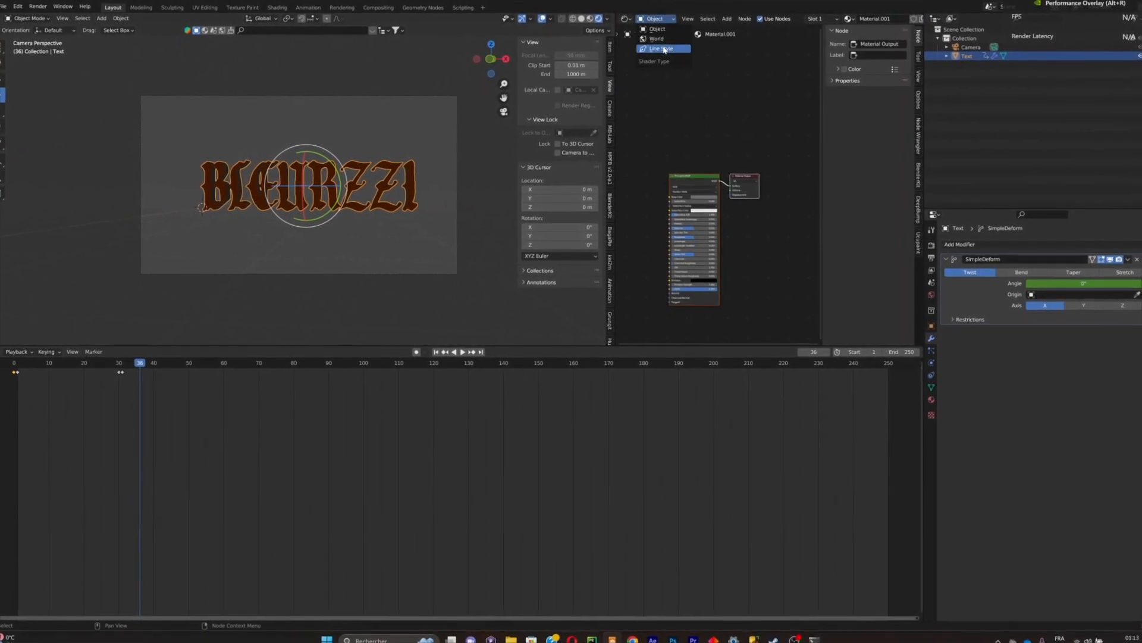
left_click(658, 42)
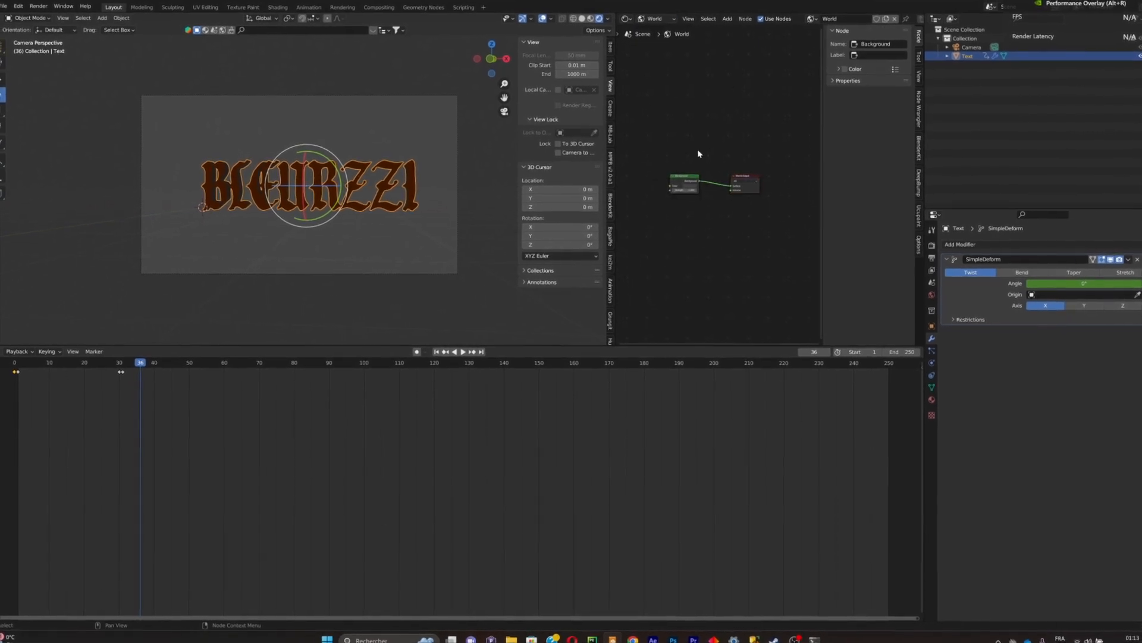
- Delete the World's Background node and connect a new Environment Texture node to the World Output's surface
scroll(696, 152, "up", 3)
left_click_drag(653, 113, 701, 239)
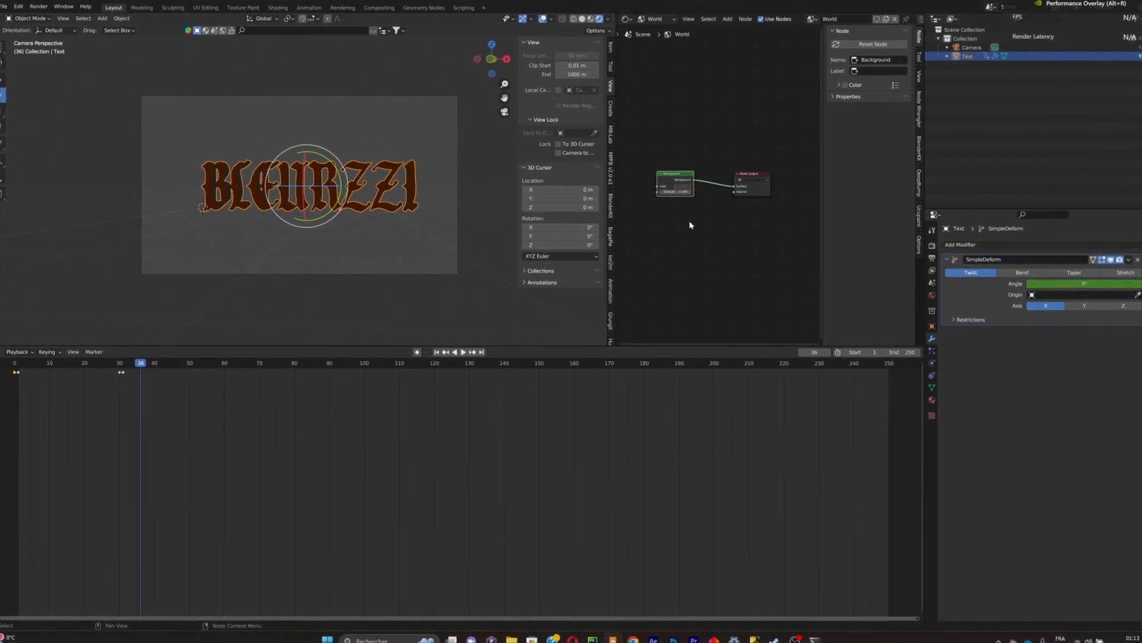
key("x")
key("shift+a")
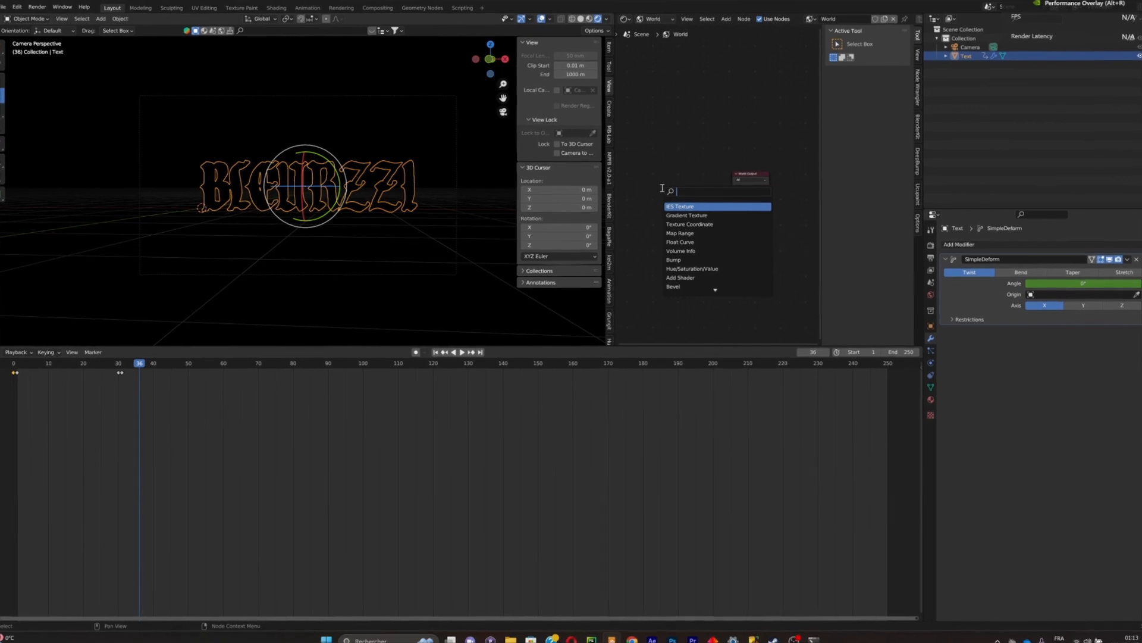
type("env")
key("Return")
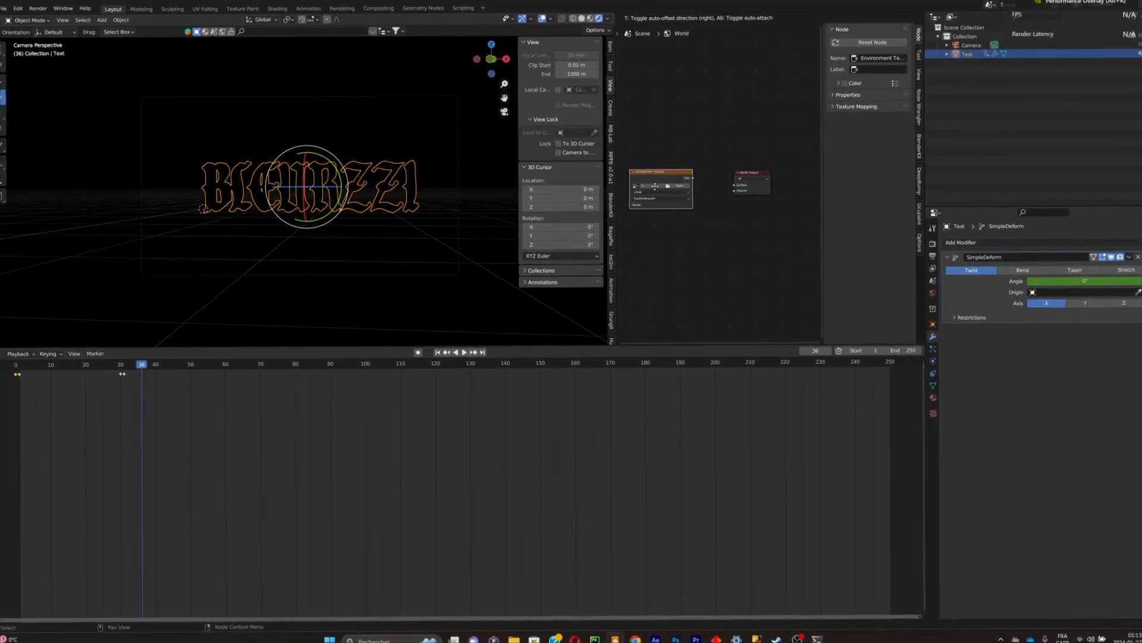
left_click(653, 189)
left_click_drag(690, 180, 735, 188)
- Load an environment image from the Downloads folder into the Environment Texture and return to frame 1
left_click(682, 187)
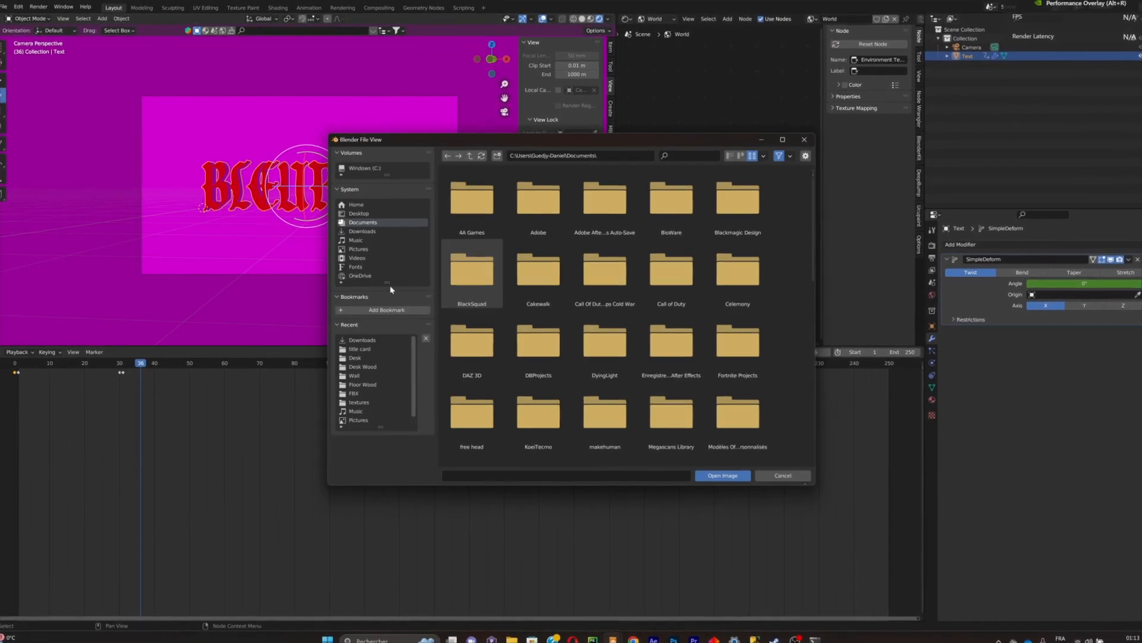
left_click(361, 231)
scroll(684, 268, "down", 10)
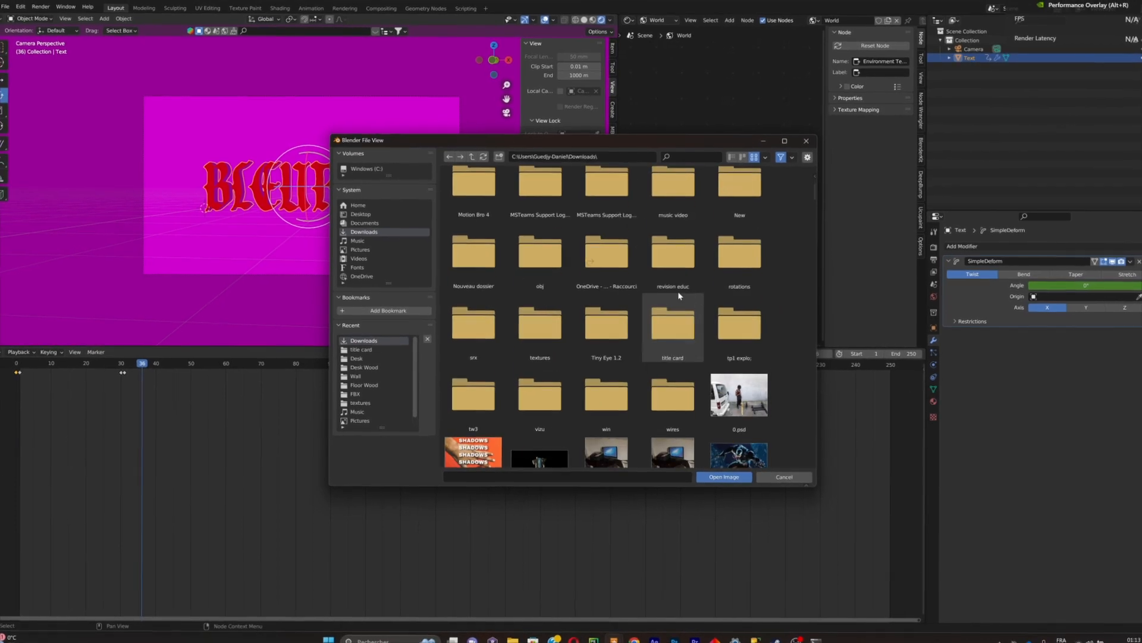
double_click(694, 307)
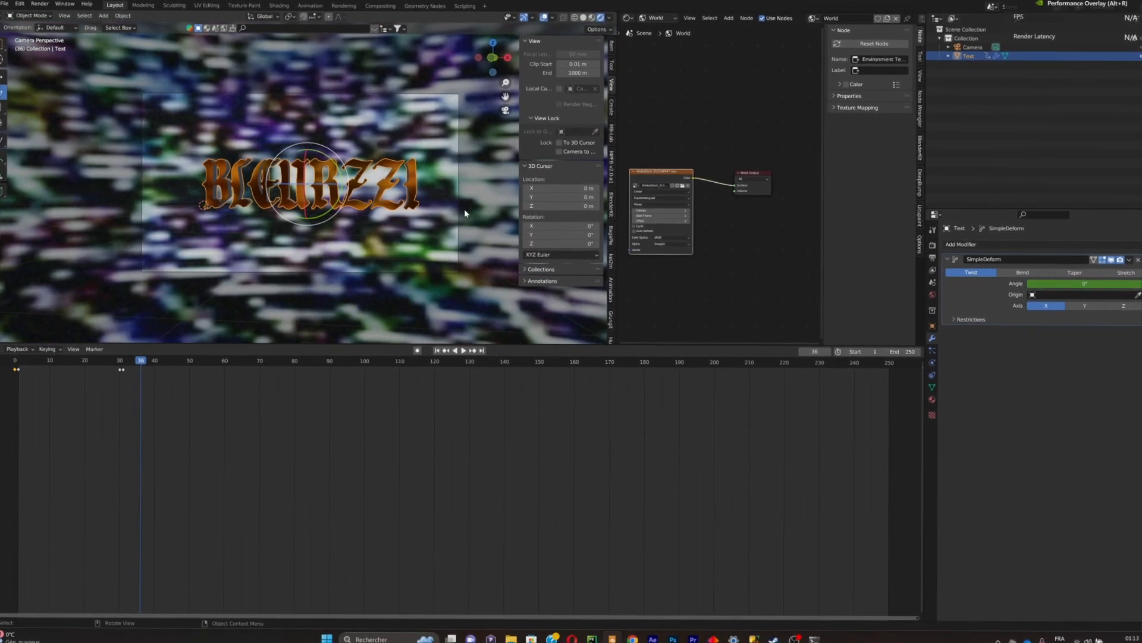
key("shift+Left")
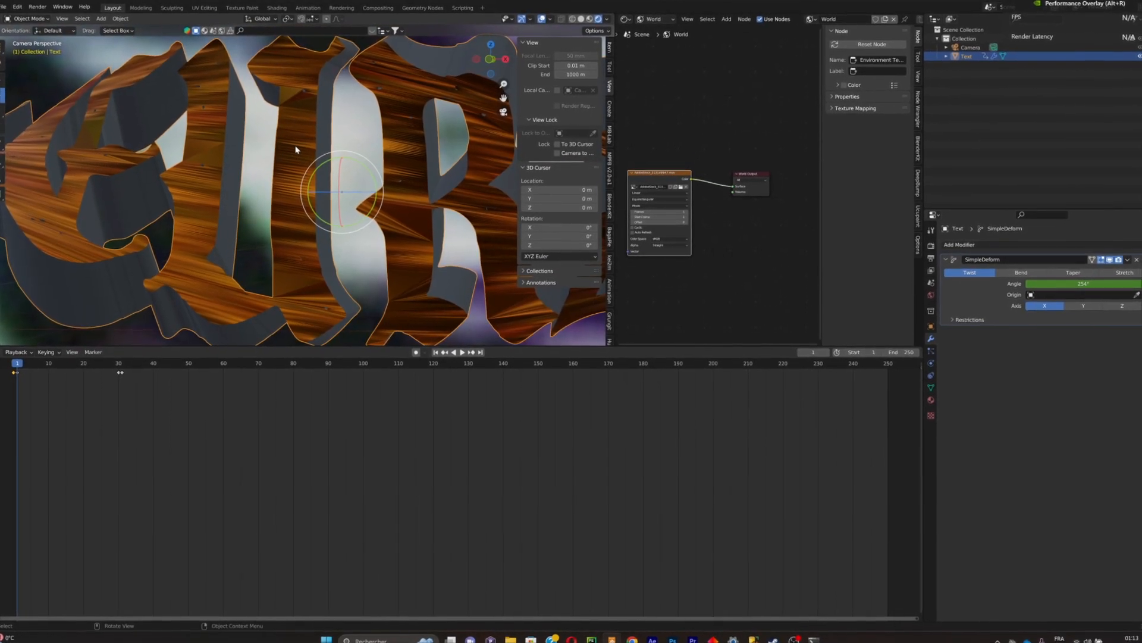
- Apply smooth shading to the BLEURZZI text and play the animation from the first frame
right_click(297, 147)
left_click(295, 114)
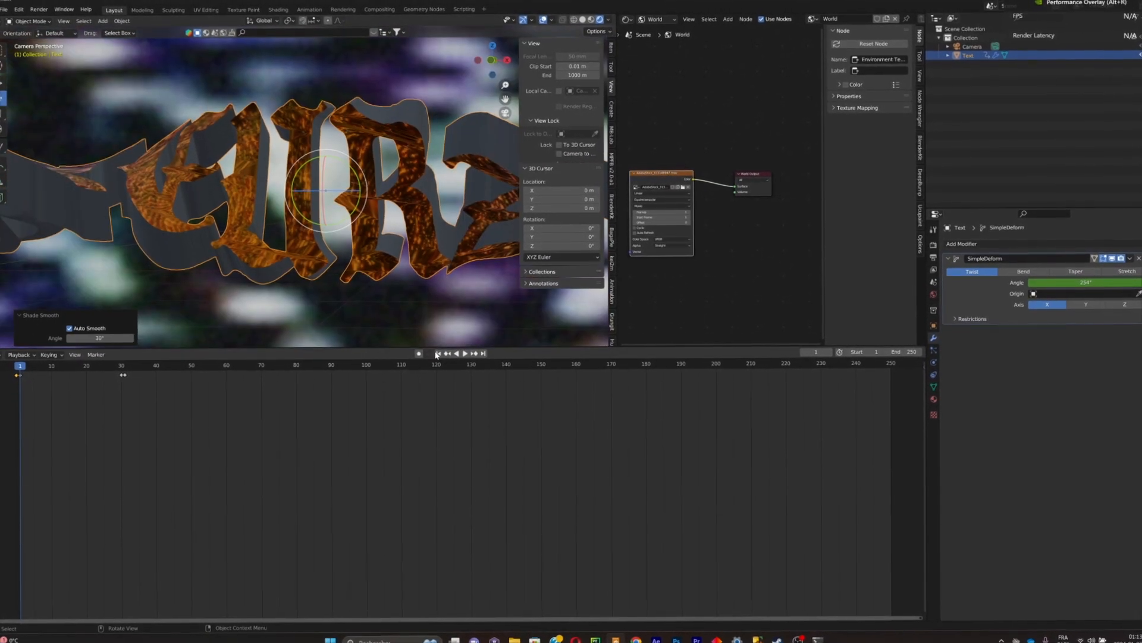
left_click(439, 352)
key("space")
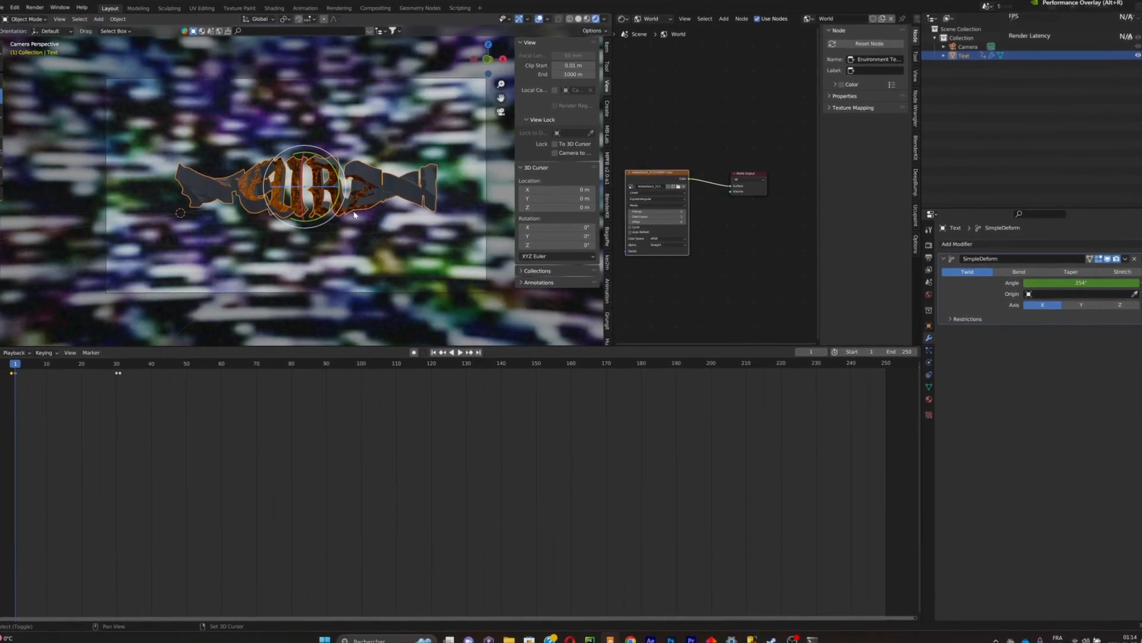
- Add a three-point area light setup around the text with the Tri-Lighting add-on and raise its base energy
key("shift+a")
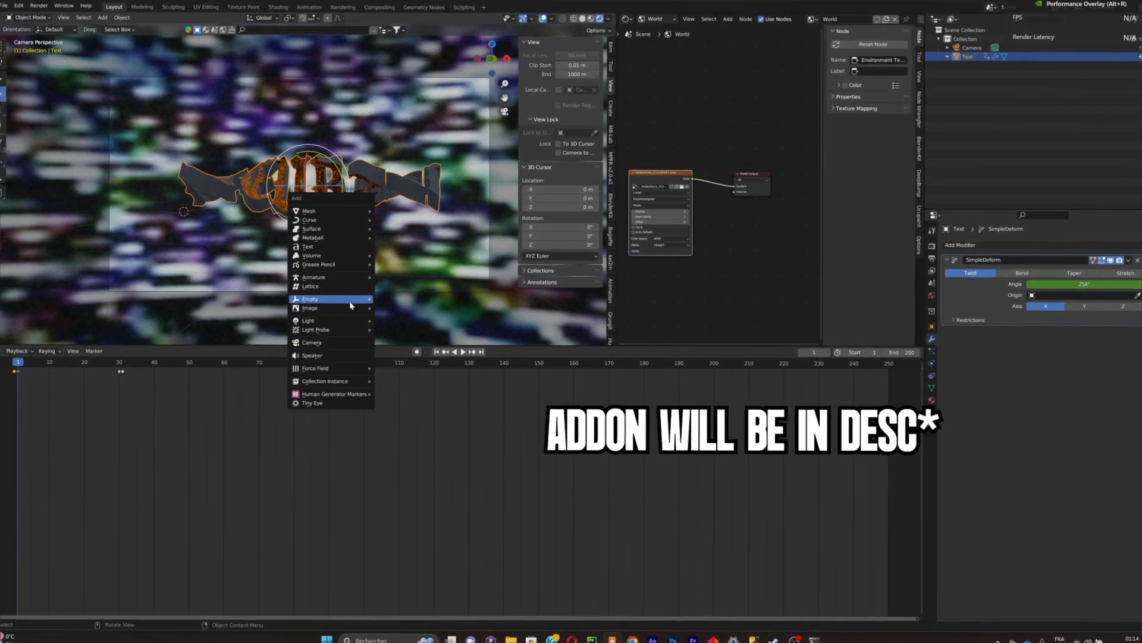
mouse_move(353, 321)
left_click(406, 360)
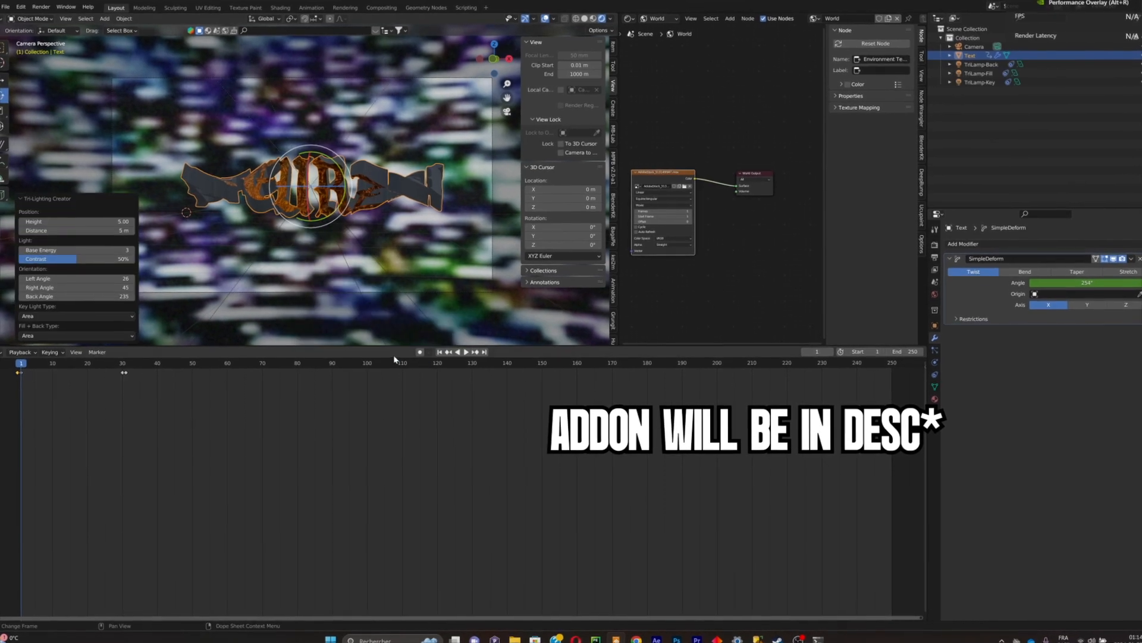
left_click_drag(85, 247, 149, 247)
left_click(994, 259)
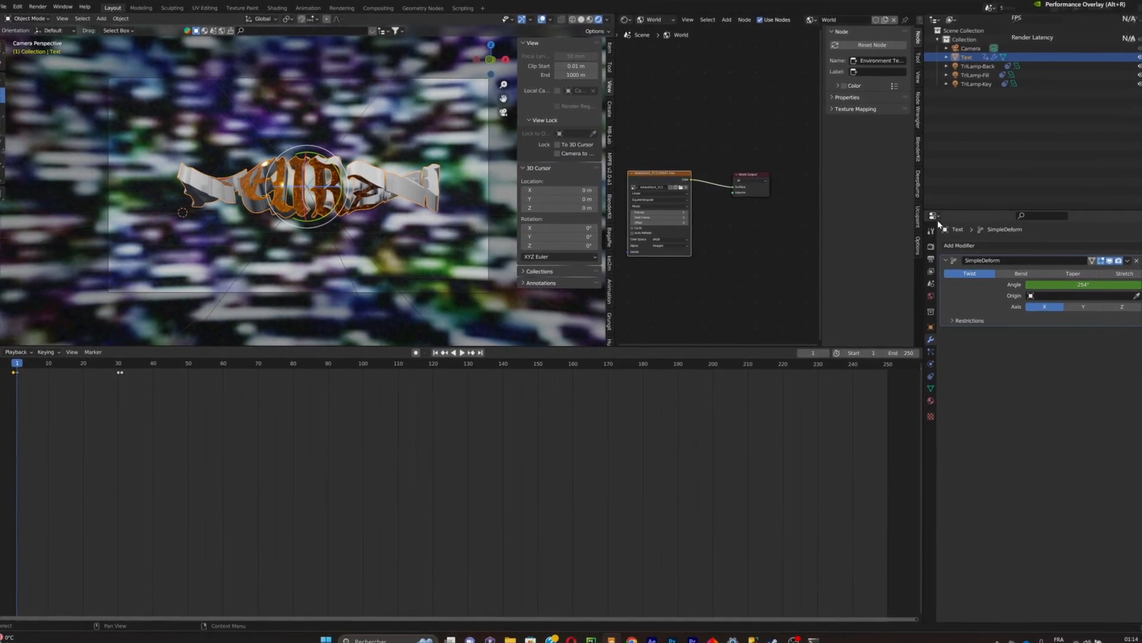
- Make the render background transparent in the Film settings
left_click(930, 244)
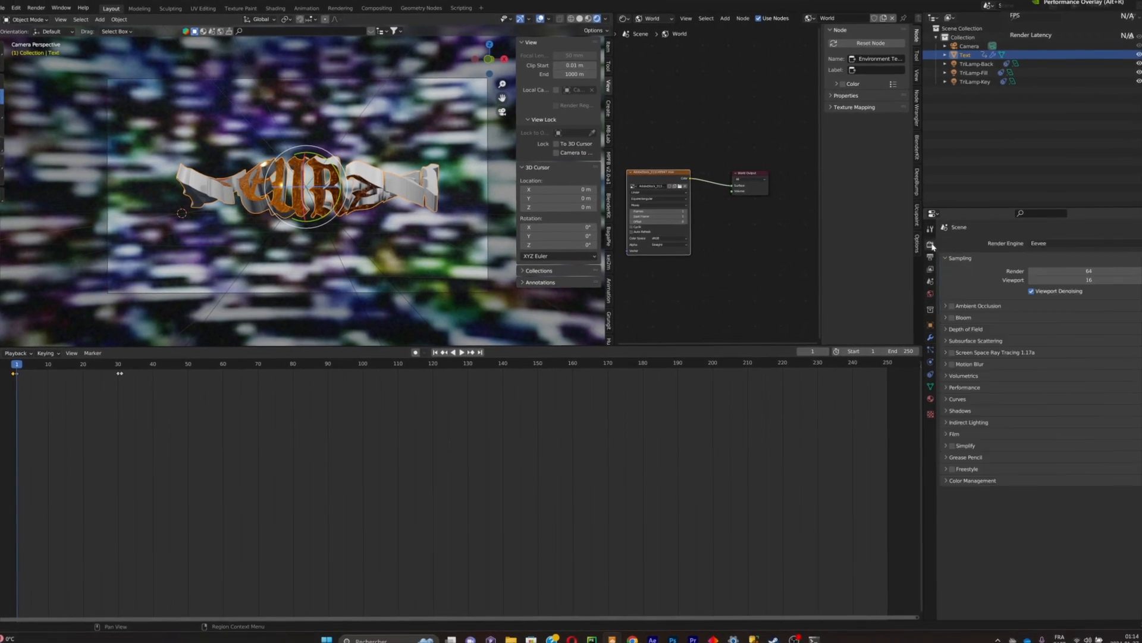
left_click(954, 435)
left_click(1029, 457)
- Play the animation to check its length and set the scene's end frame to 36
key("space")
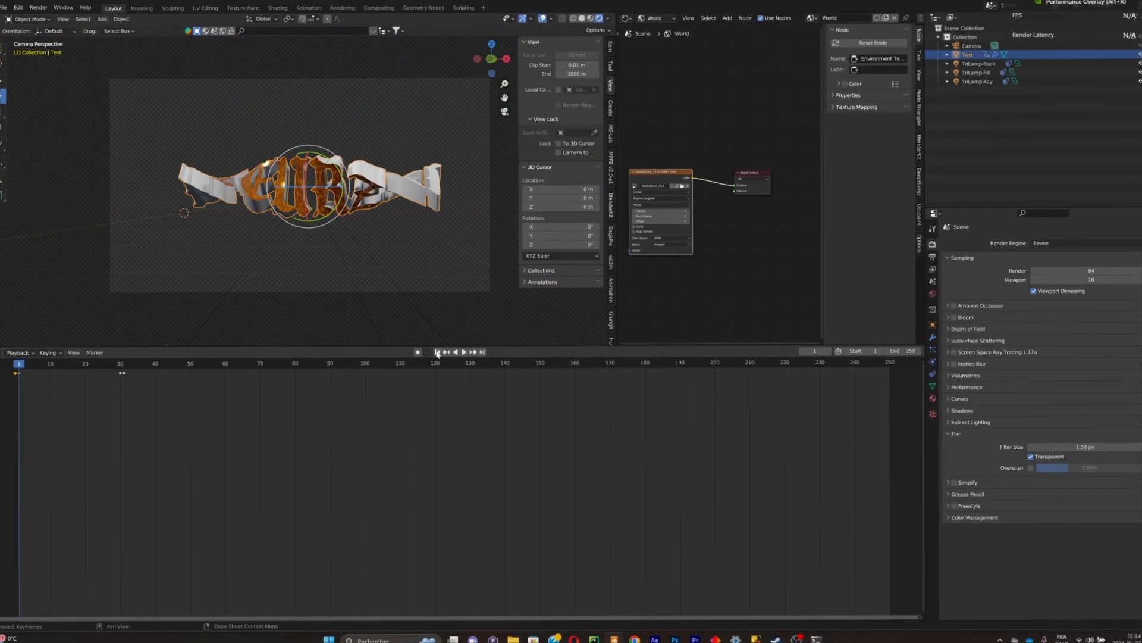
left_click(438, 197)
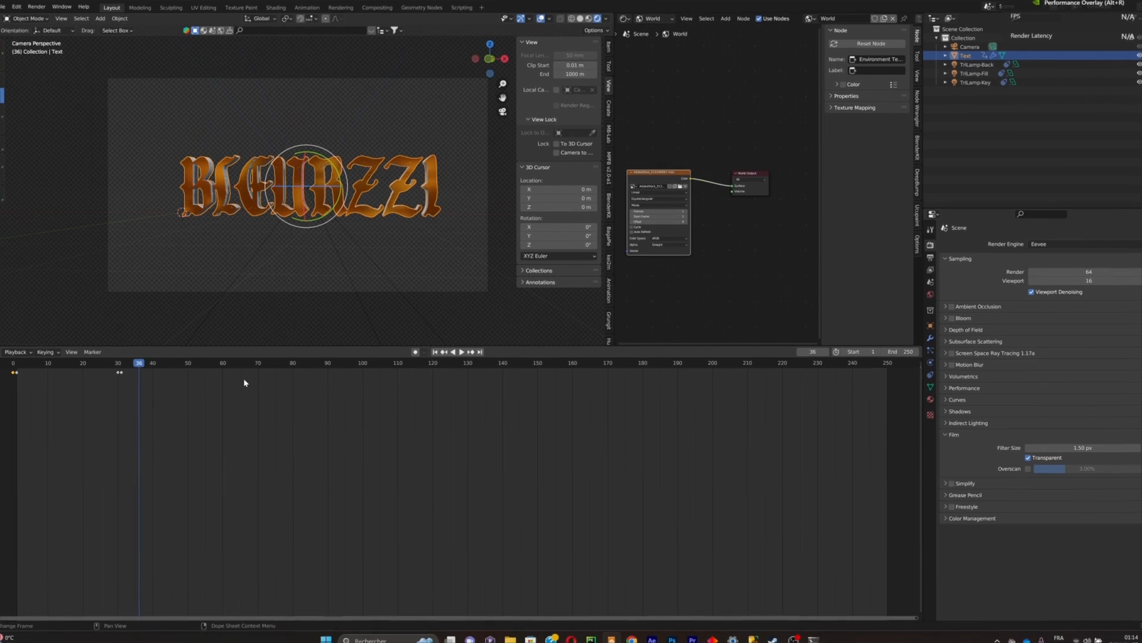
left_click_drag(903, 351, 774, 351)
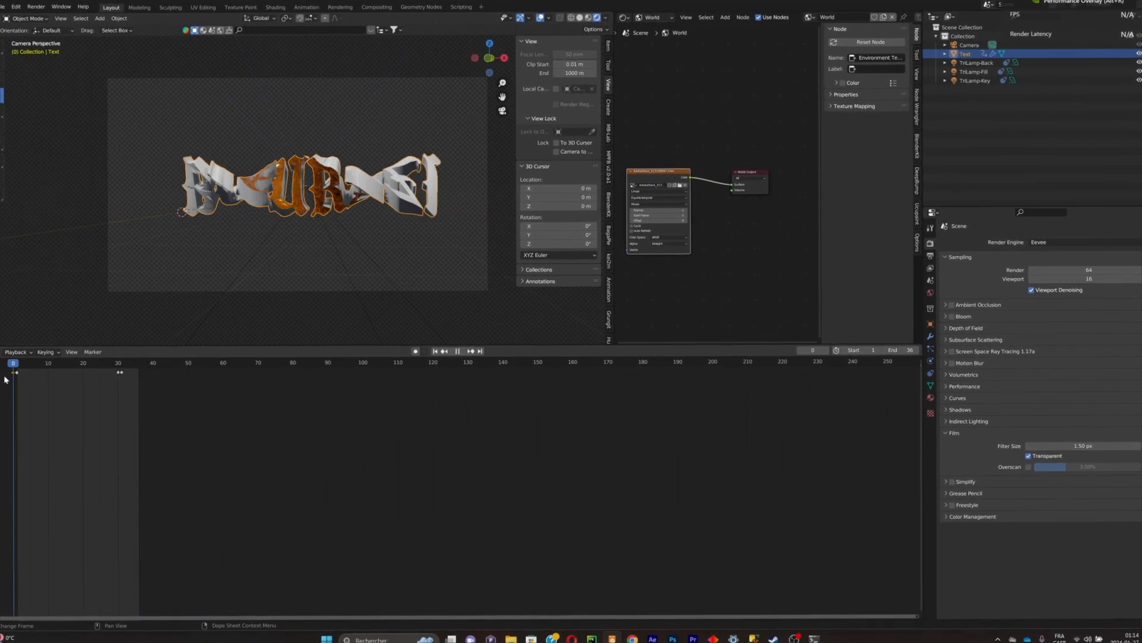
- Create a folder named "new title card" in Downloads and set it as the render output path
left_click(932, 257)
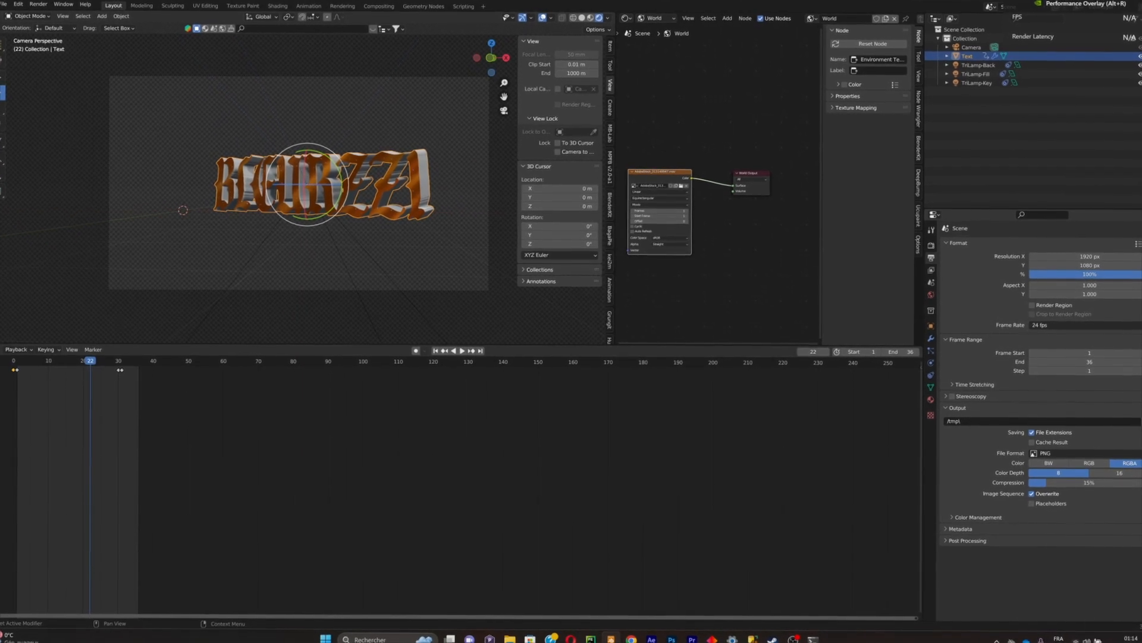
left_click(1140, 420)
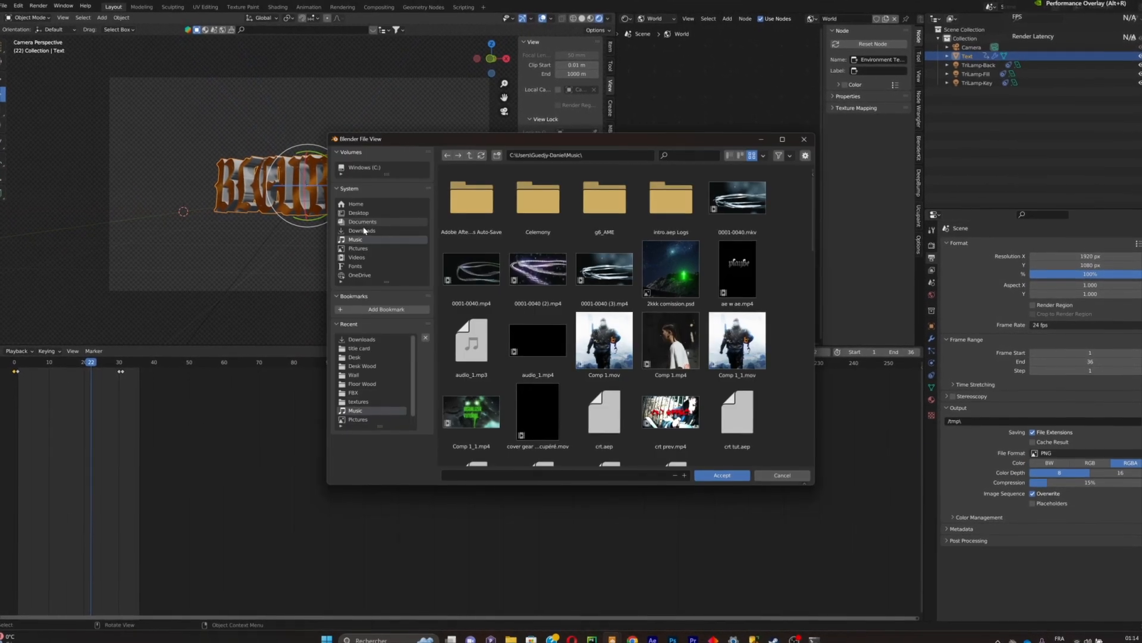
left_click(365, 231)
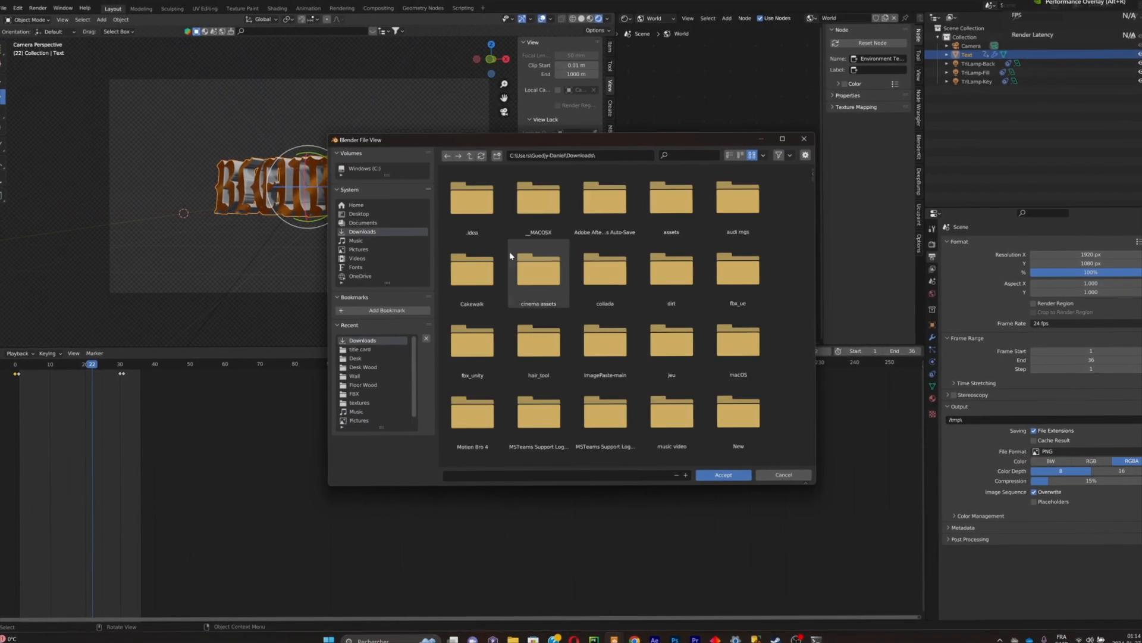
left_click(780, 292)
type("new title card")
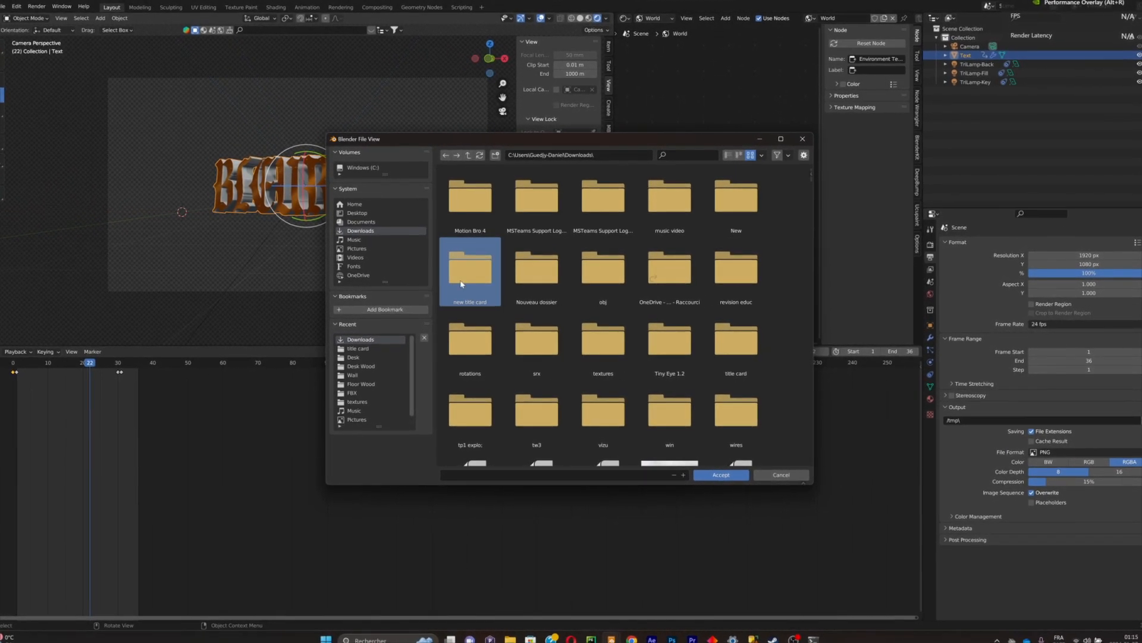
double_click(461, 284)
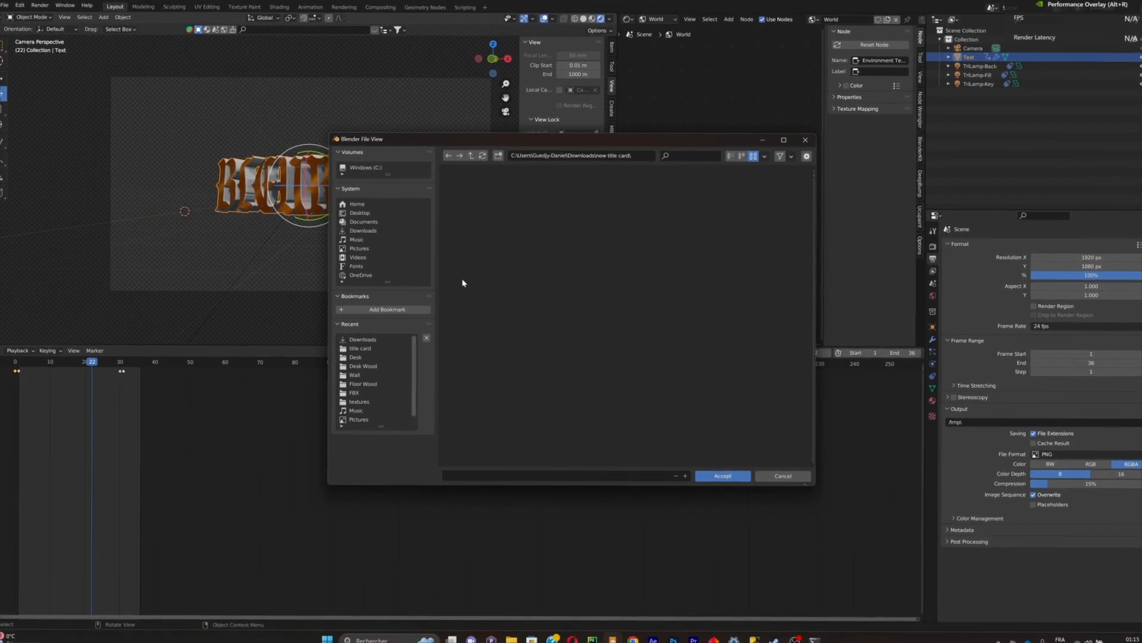
left_click(747, 476)
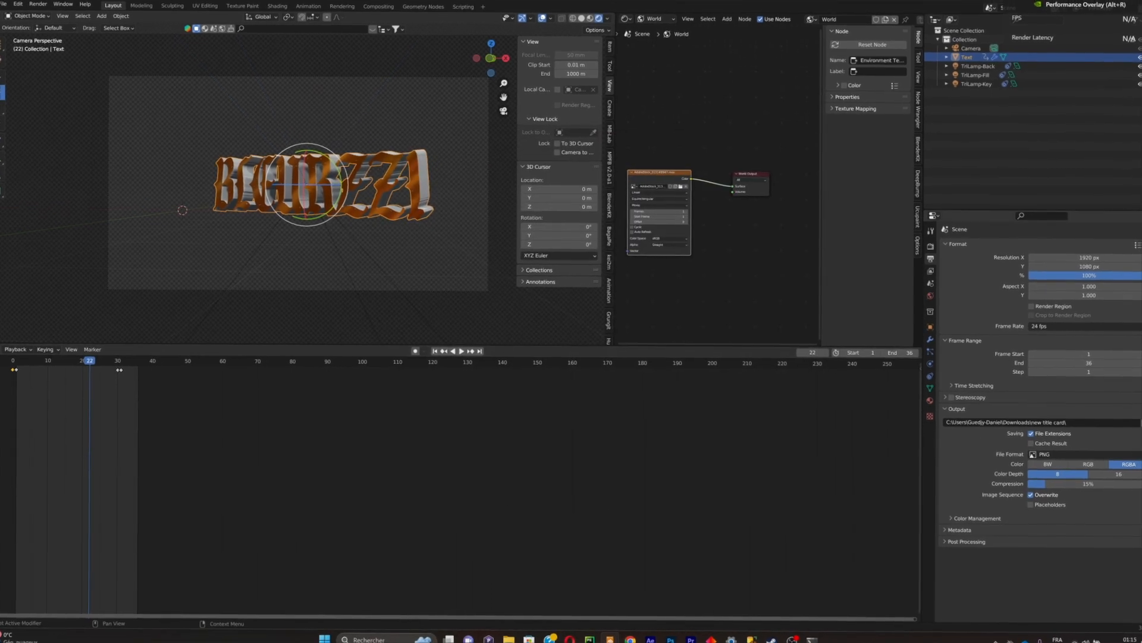
- Enable Ambient Occlusion at 7.45 m distance, Bloom, Screen Space Ray Tracing and Motion Blur, and render the full animation
left_click(933, 248)
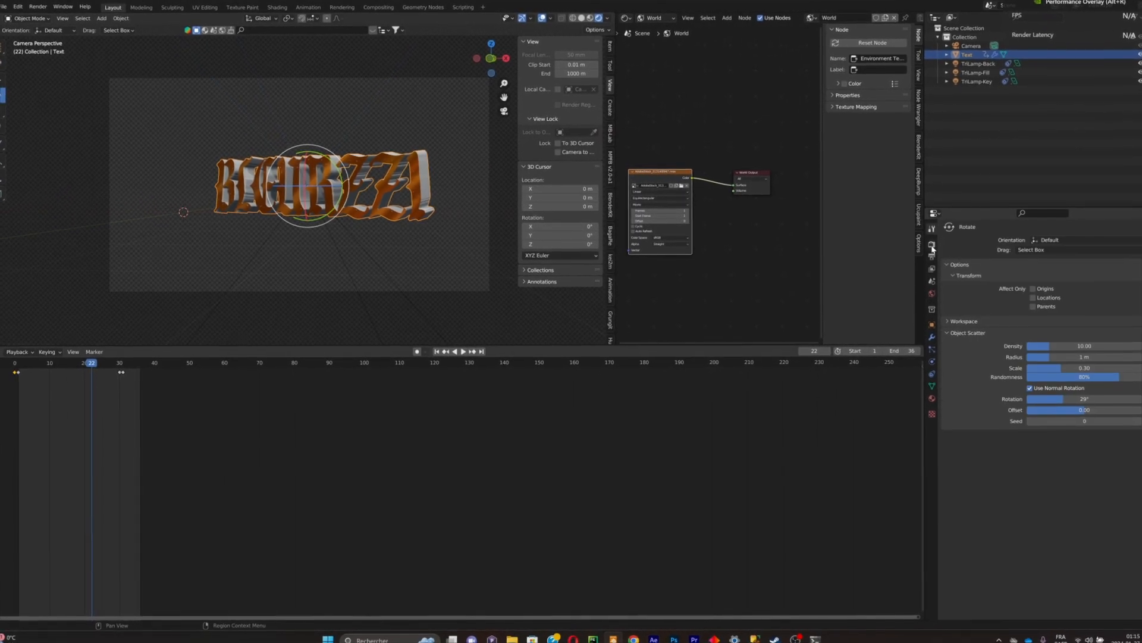
left_click(932, 247)
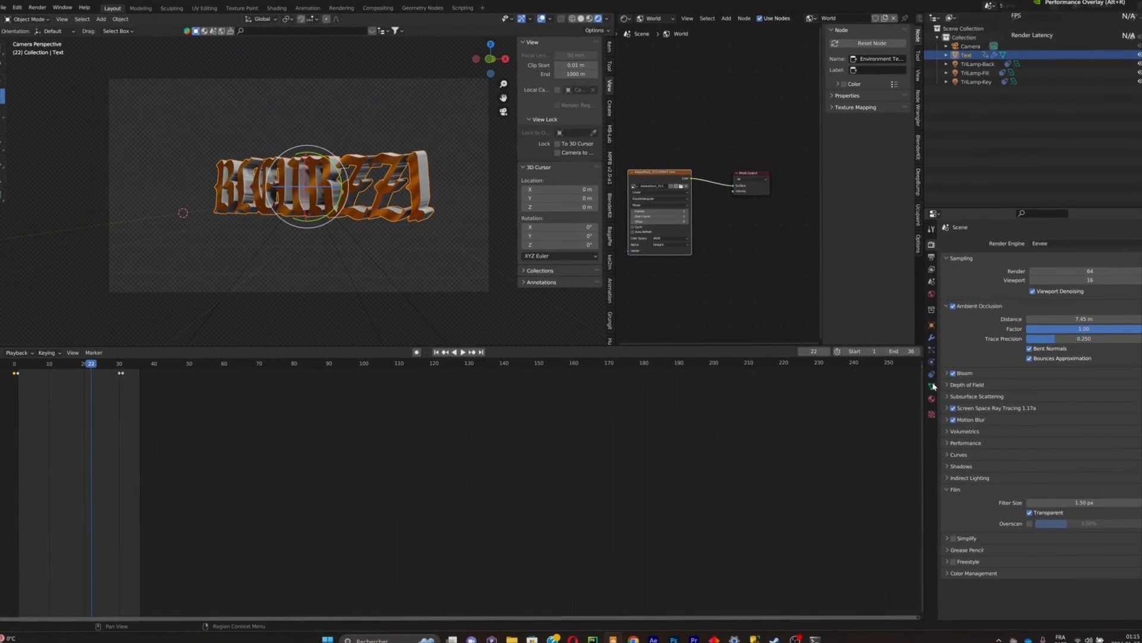
left_click(42, 5)
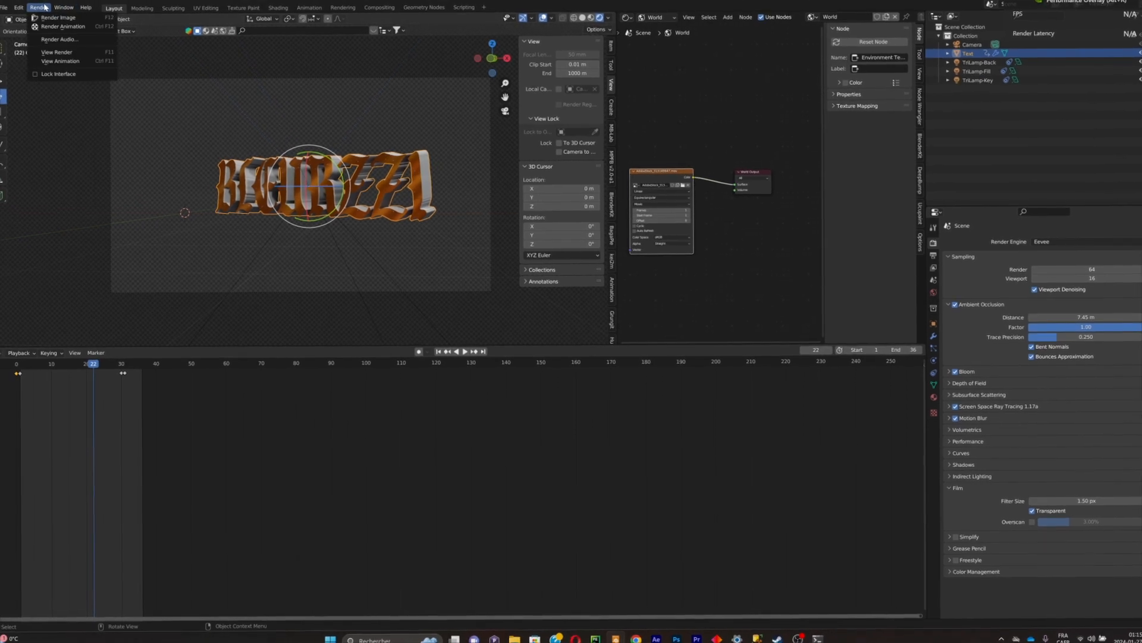
left_click(63, 28)
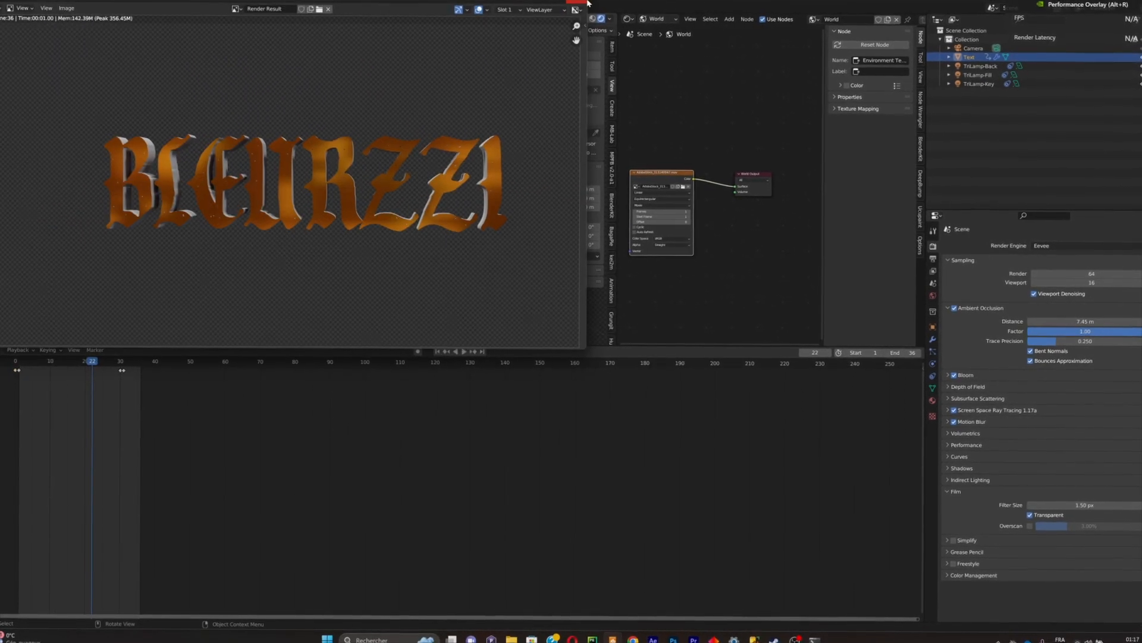
left_click(576, 4)
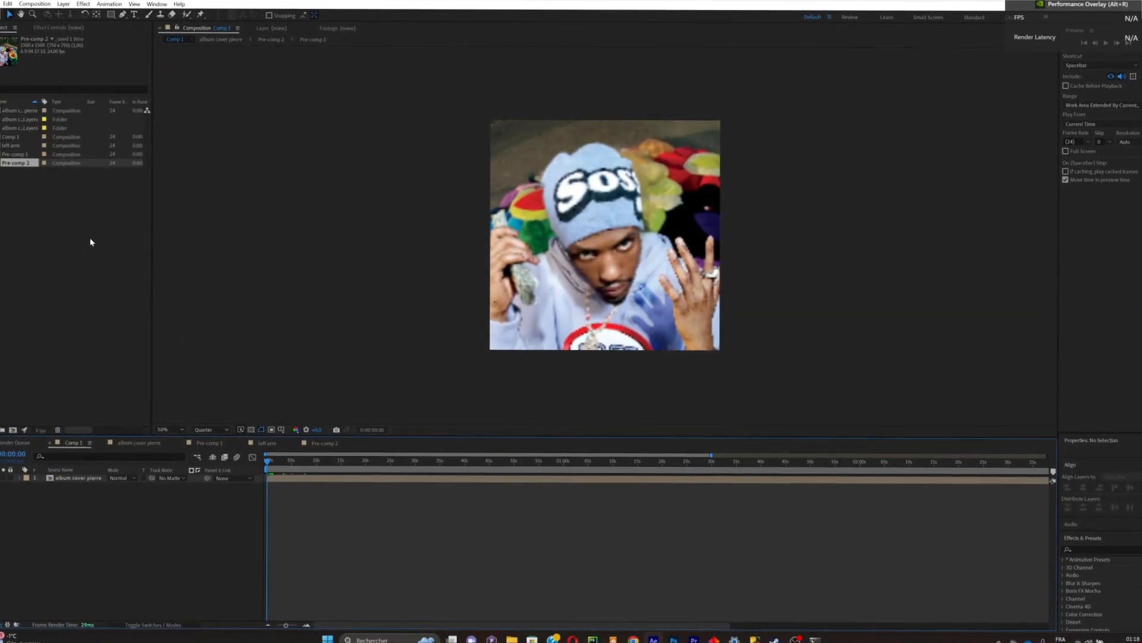
- In After Effects, import the PNG sequence starting at 0001.png from the "new title card" folder in Downloads
left_click(34, 230)
right_click(95, 216)
mouse_move(179, 266)
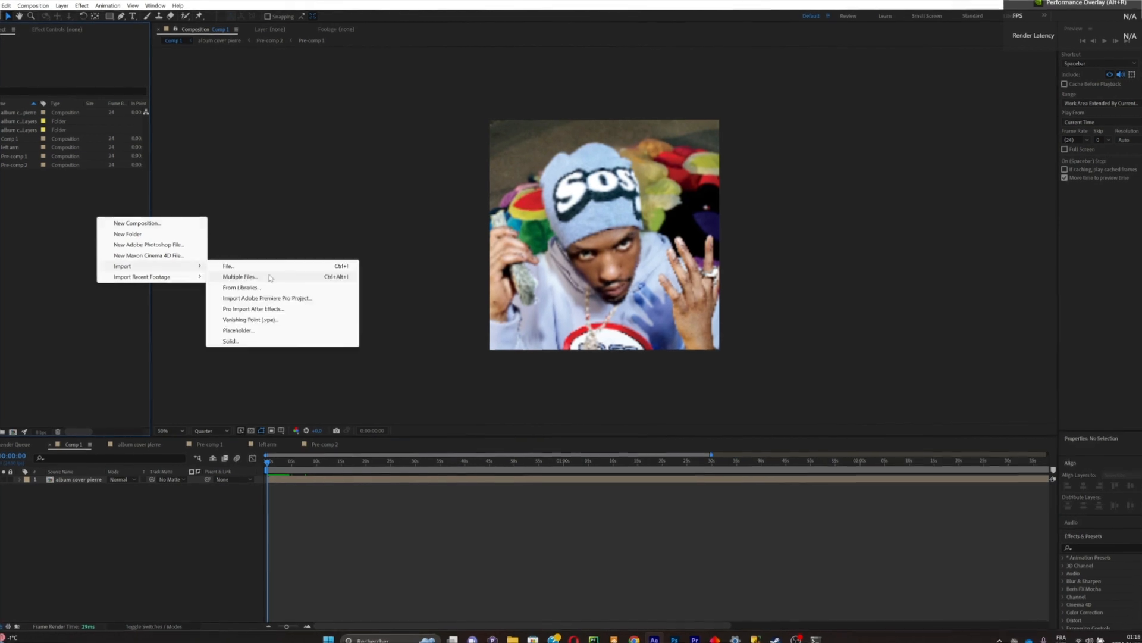
left_click(291, 268)
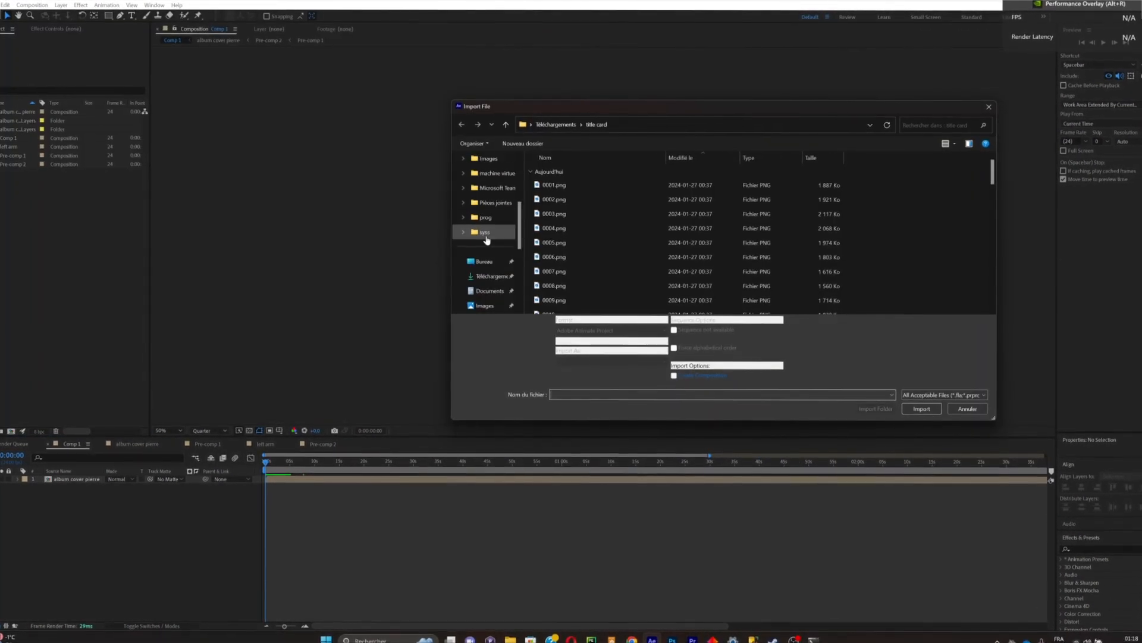
scroll(490, 235, "up", 5)
left_click(494, 186)
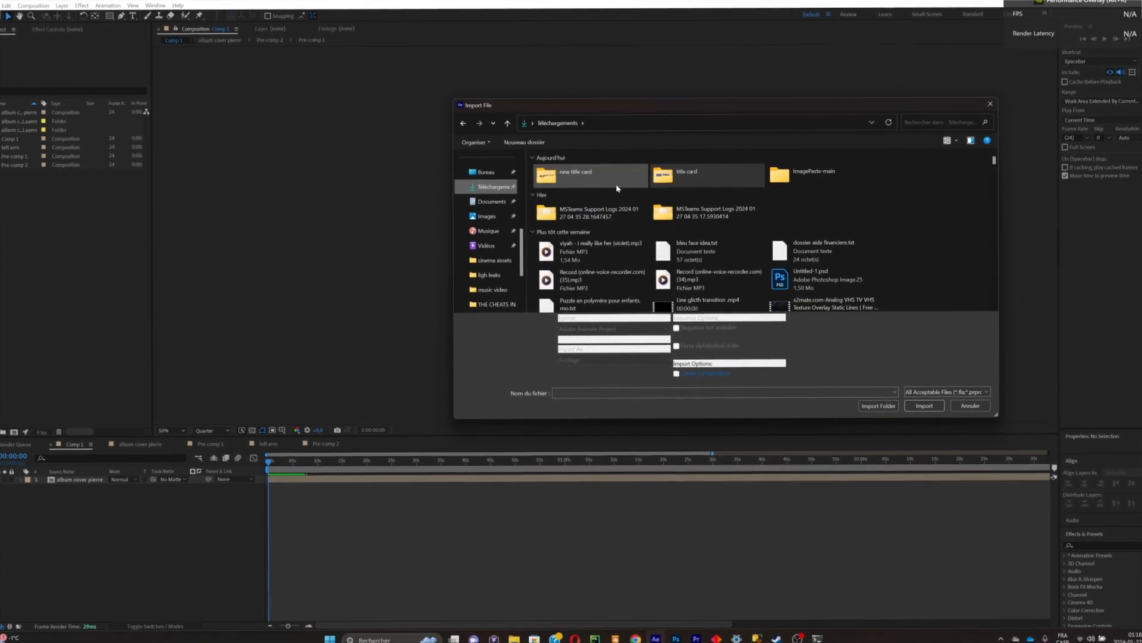
double_click(617, 187)
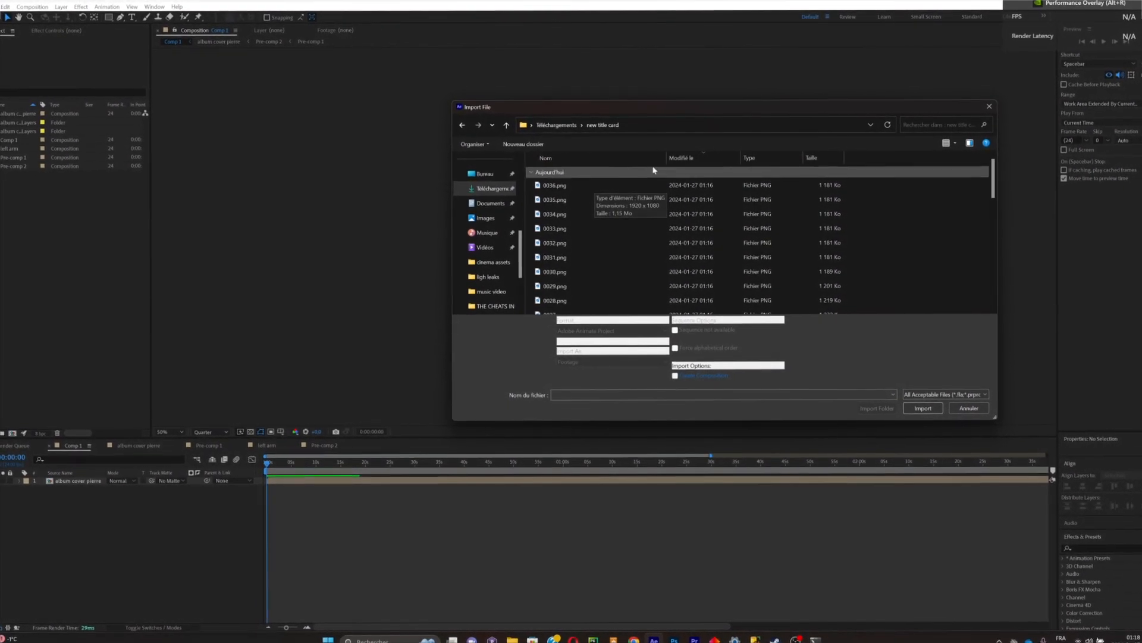
left_click(679, 157)
left_click(578, 185)
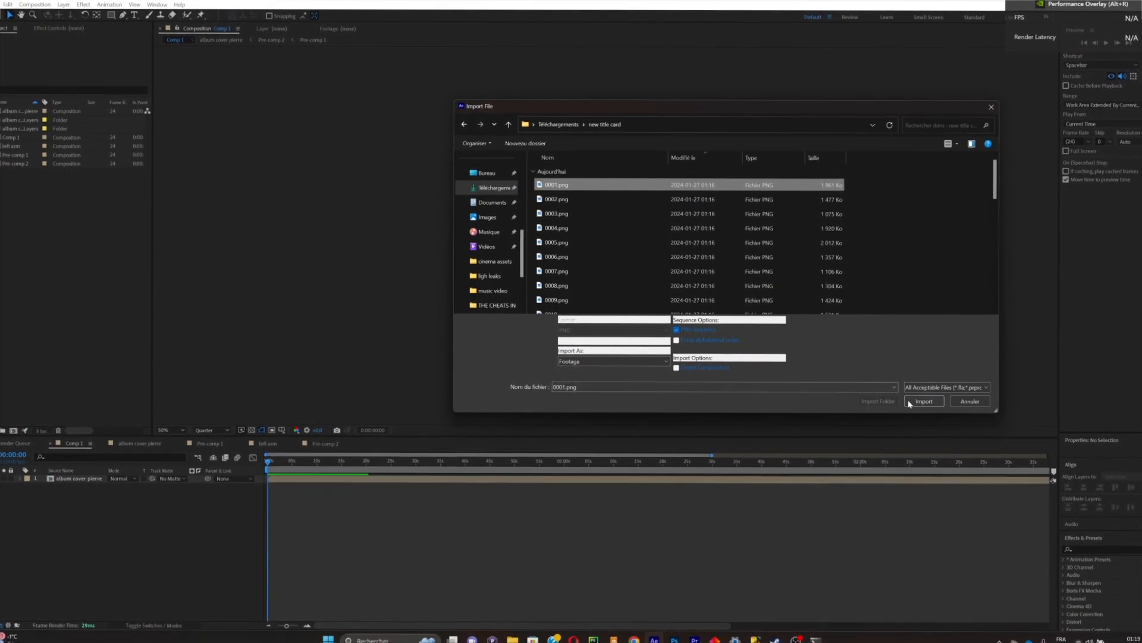
left_click(920, 400)
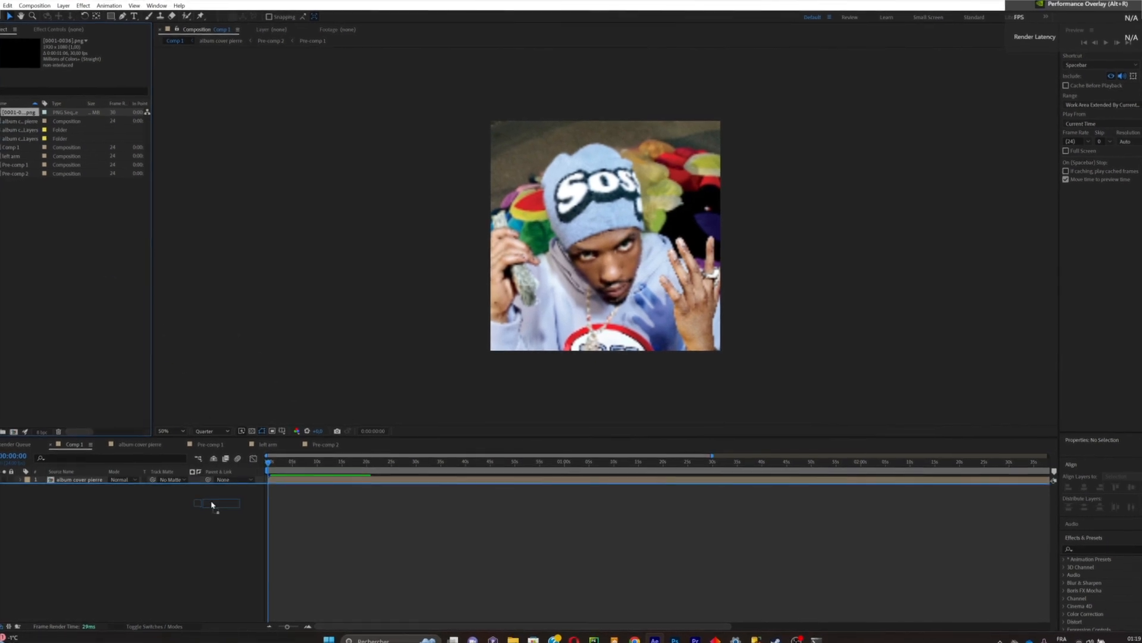
- Place the rendered title sequence in Comp 1 above the album cover layer and preview the composition
left_click_drag(209, 512, 214, 510)
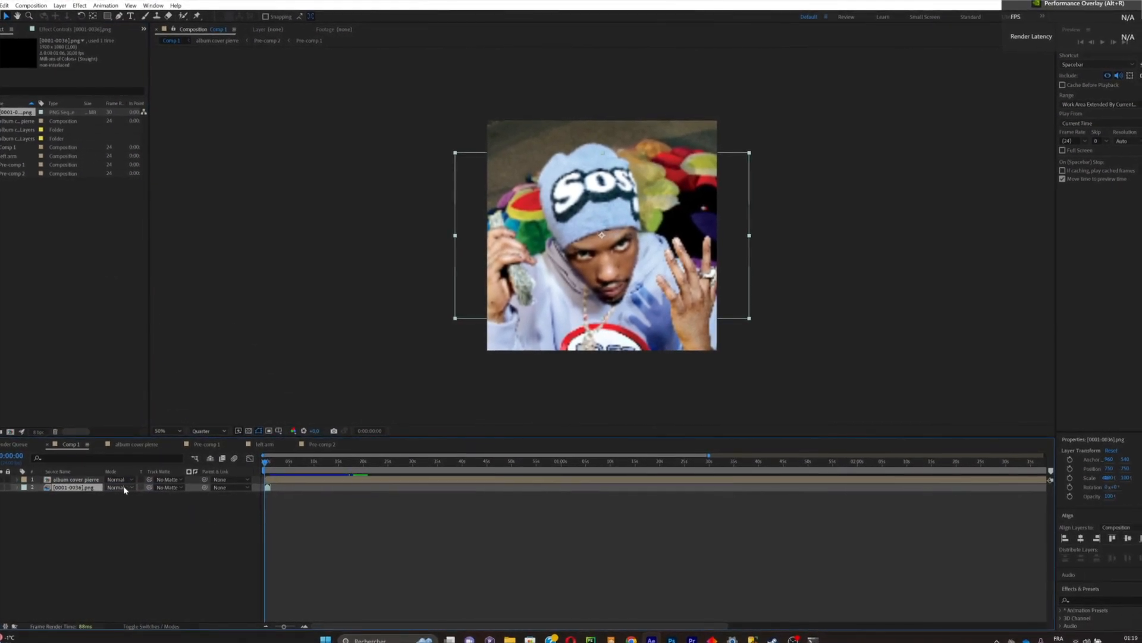
left_click_drag(92, 488, 93, 478)
left_click(275, 464)
key("space")
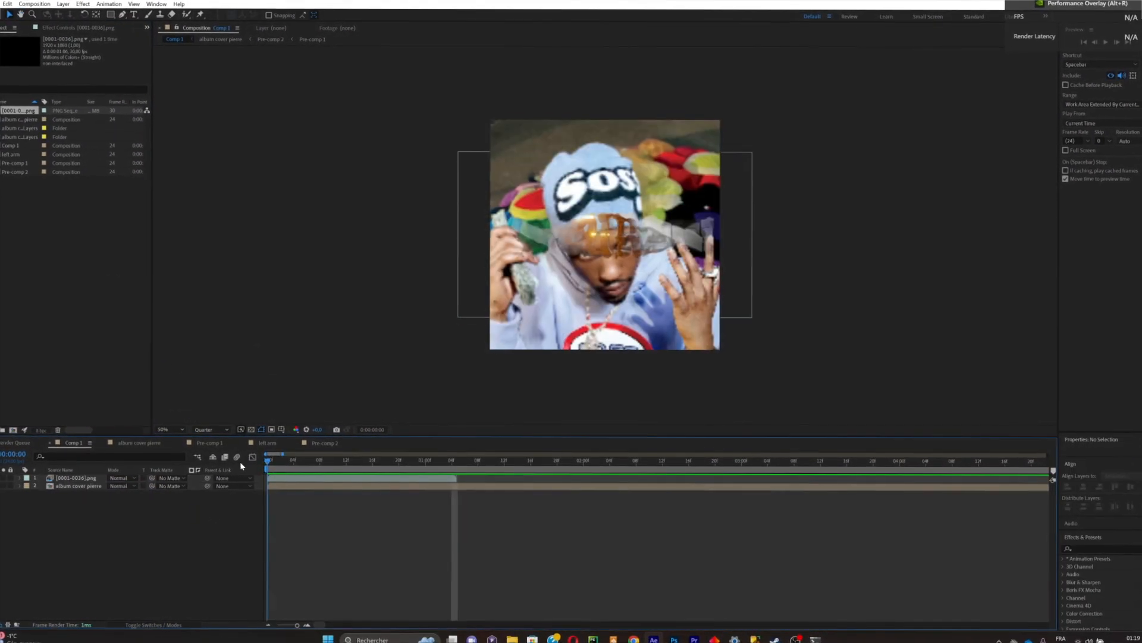
- Apply a Drop Shadow with 100% opacity and increased softness to the title layer and preview it
left_click_drag(240, 461, 404, 474)
left_click(1111, 548)
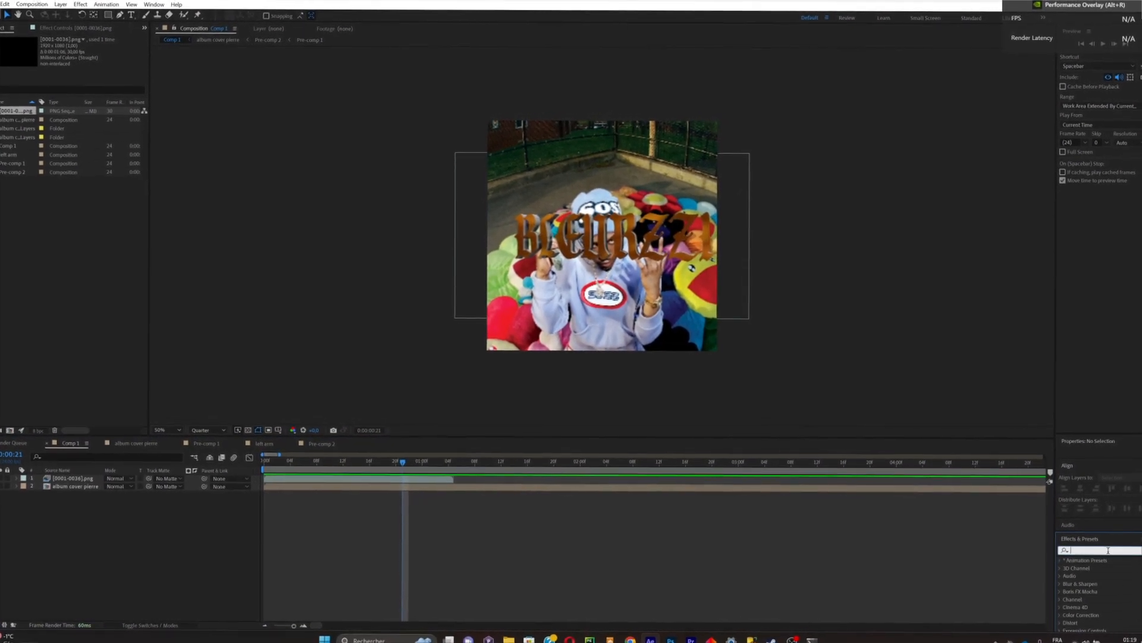
type("drop")
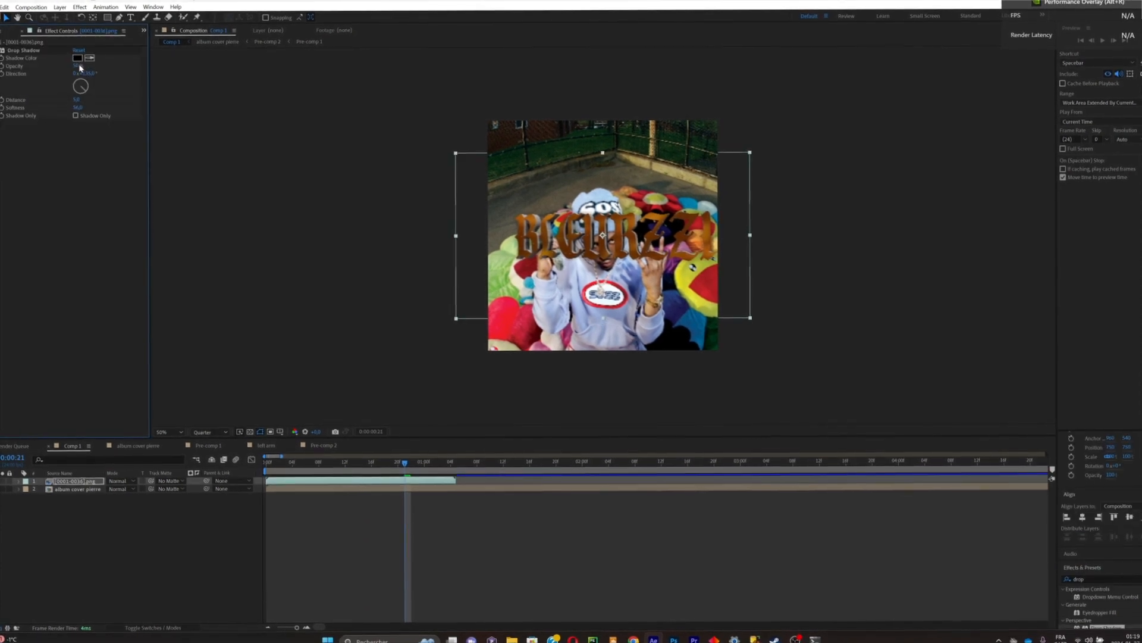
left_click_drag(79, 66, 119, 67)
left_click_drag(78, 107, 227, 72)
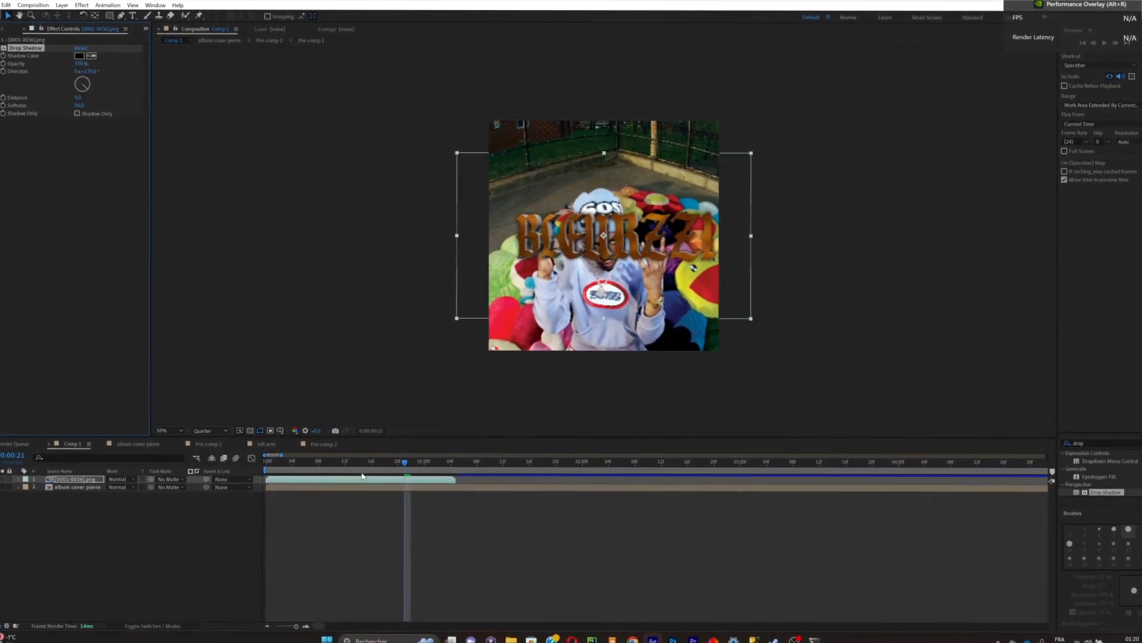
key("space")
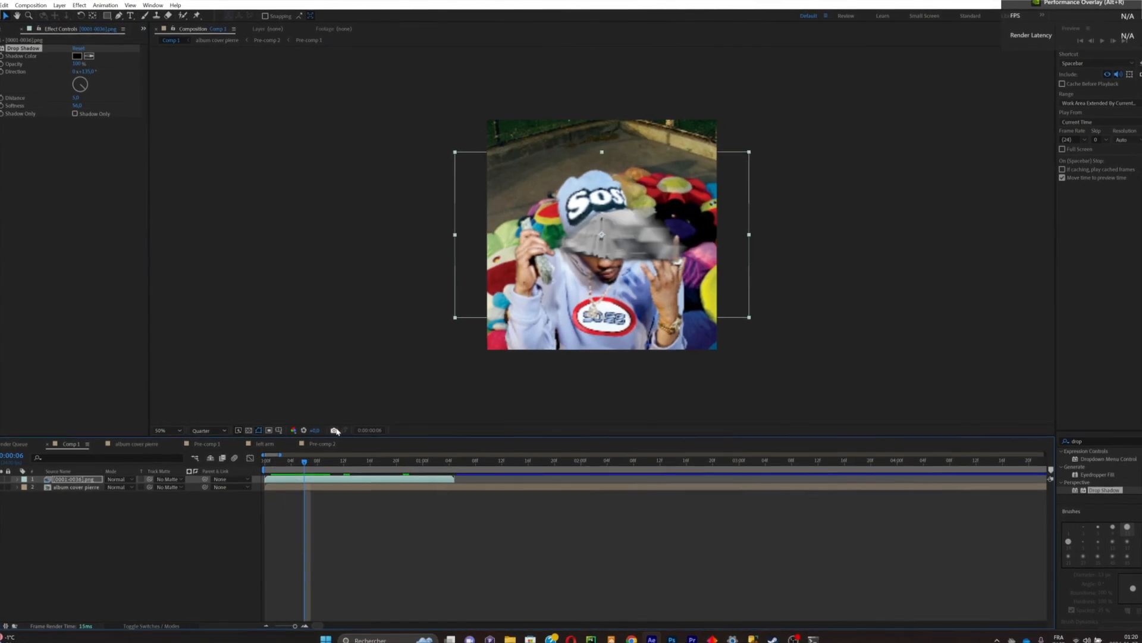